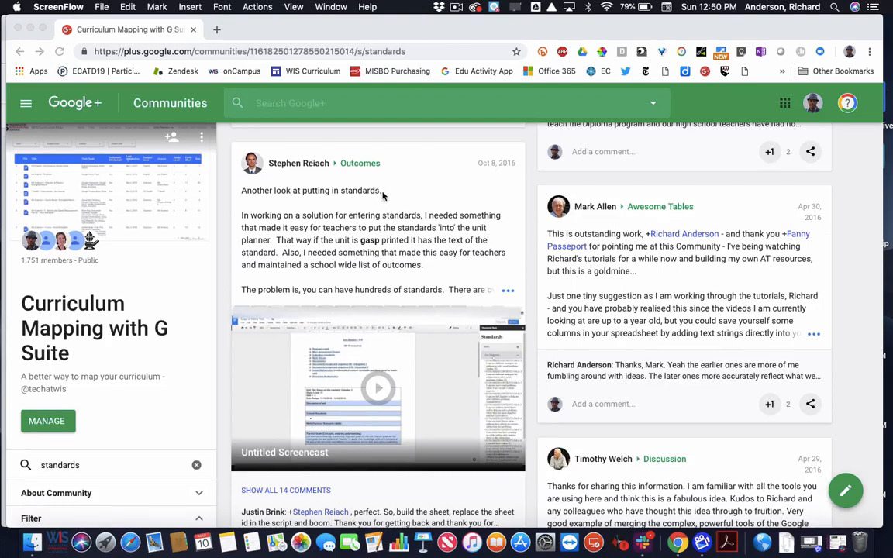
Clear the "standards" search in the Curriculum Mapping with G Suite community and view the latest post about the standards/outcomes add-on.
click(80, 464)
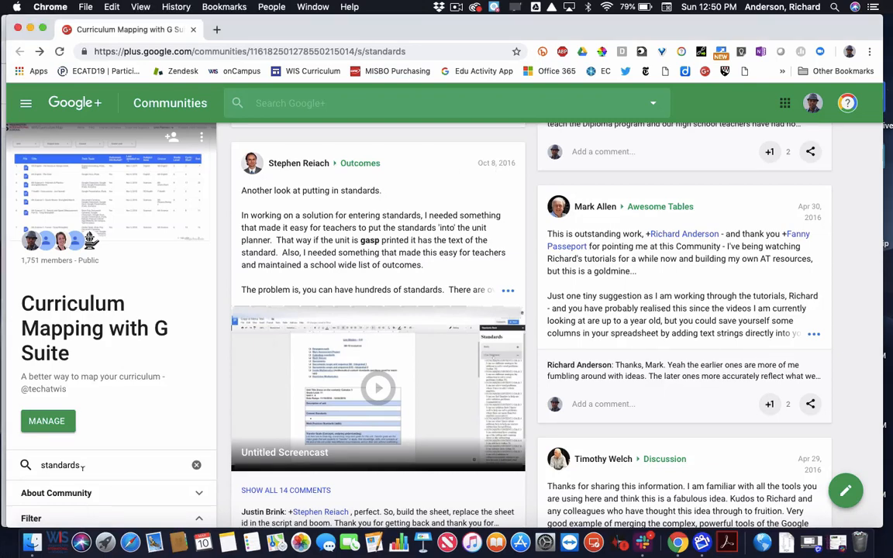
drag(80, 465, 33, 417)
key(BackSpace)
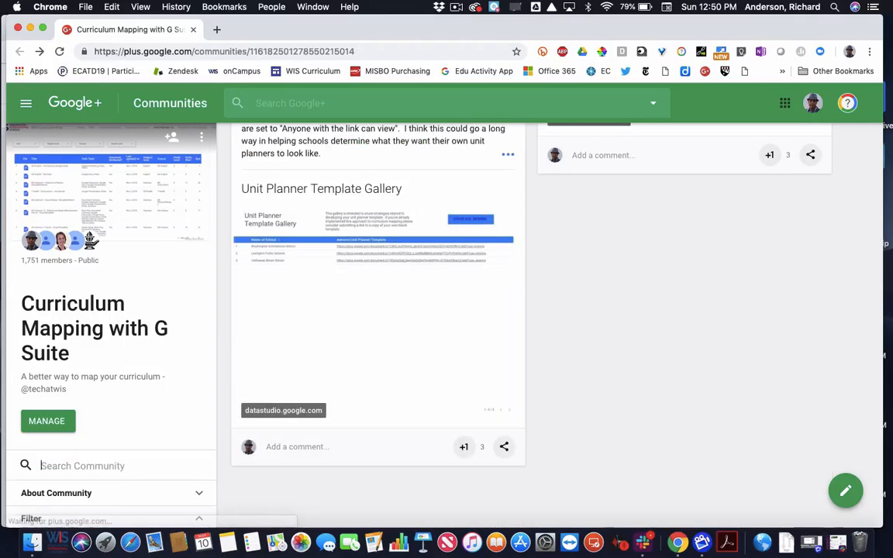
scroll(398, 305, down, 12)
scroll(399, 304, up, 10)
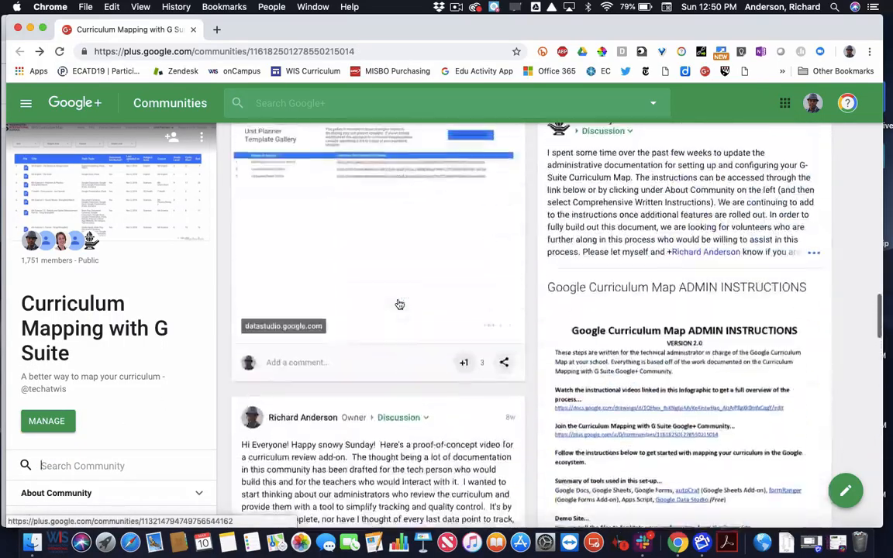
scroll(399, 304, up, 15)
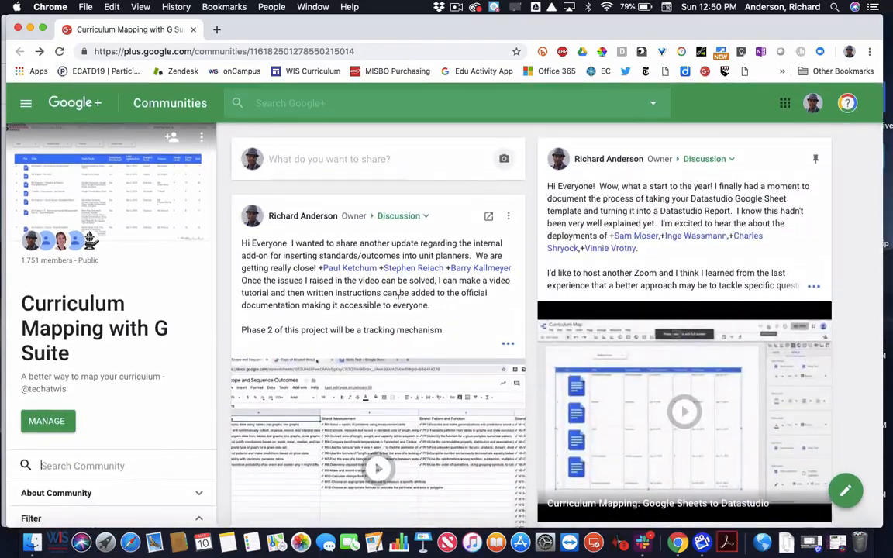
scroll(399, 302, down, 2)
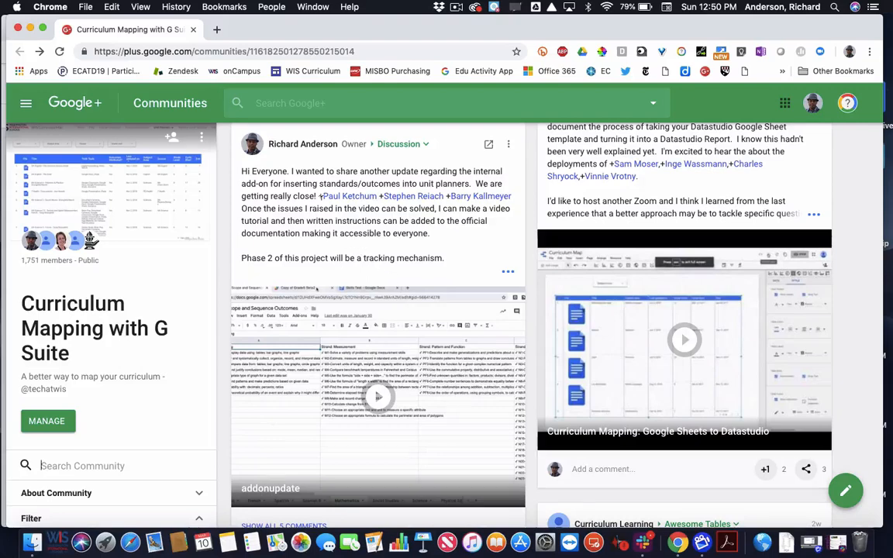
mouse_move(360, 203)
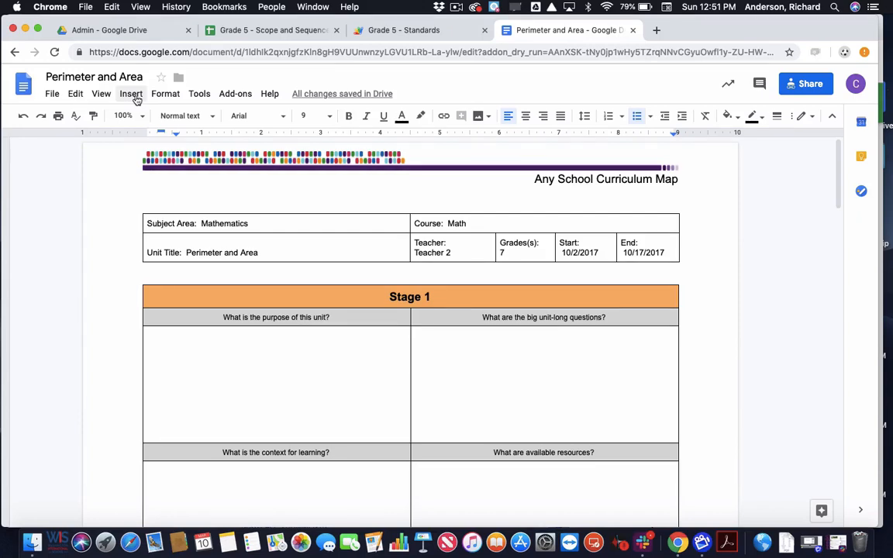
Start the Grade 5 - Standards add-on in the unit planner for Mathematics and compare its strands with the Scope and Sequence Outcomes spreadsheet.
scroll(425, 333, down, 20)
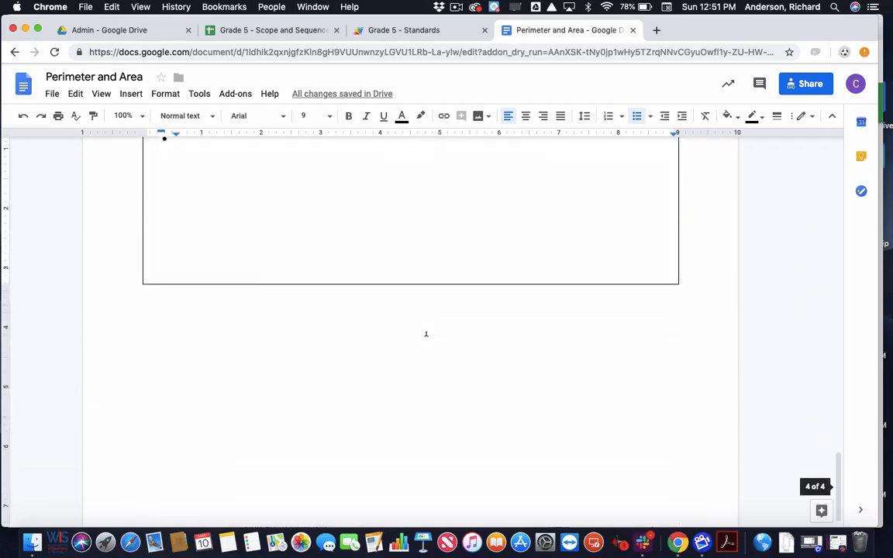
scroll(425, 333, up, 5)
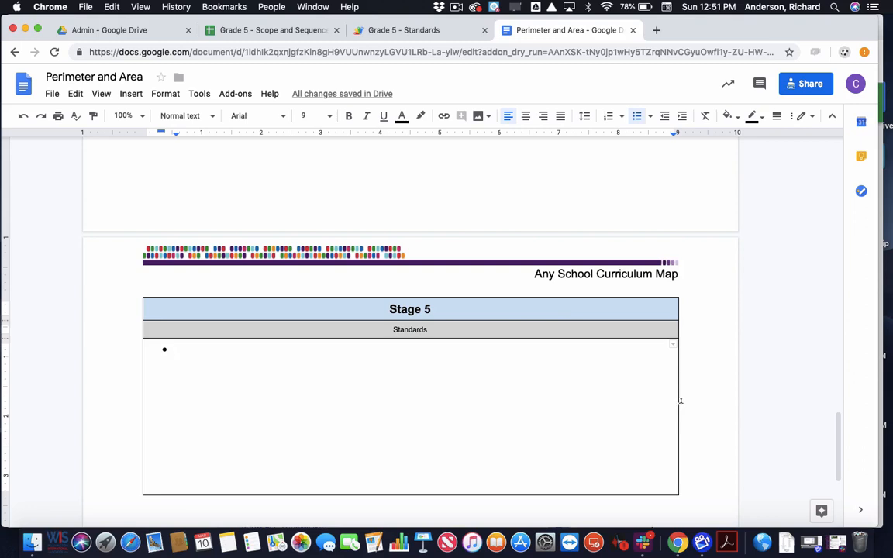
click(244, 95)
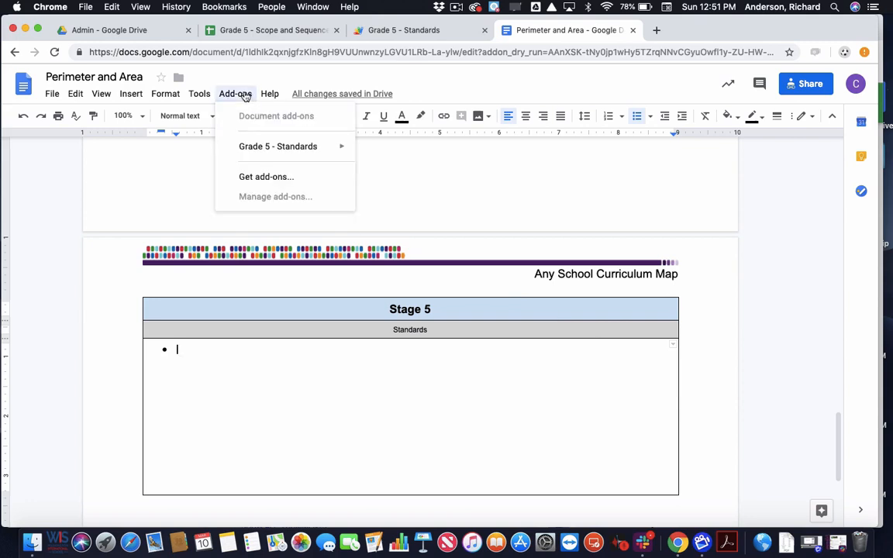
mouse_move(285, 147)
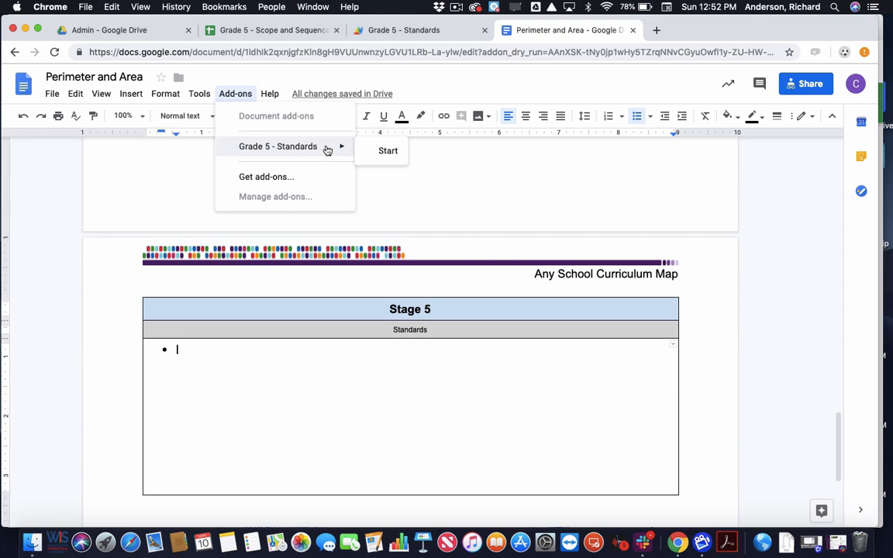
click(386, 152)
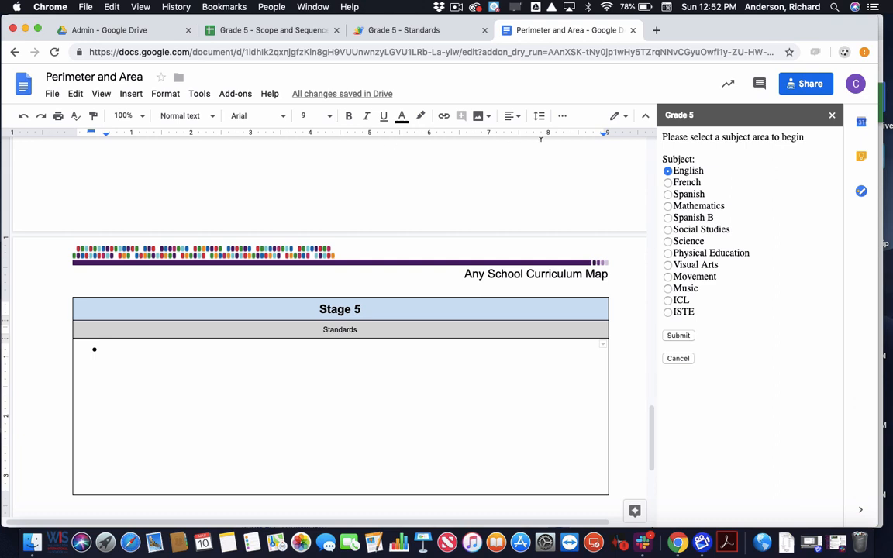
click(668, 206)
click(679, 336)
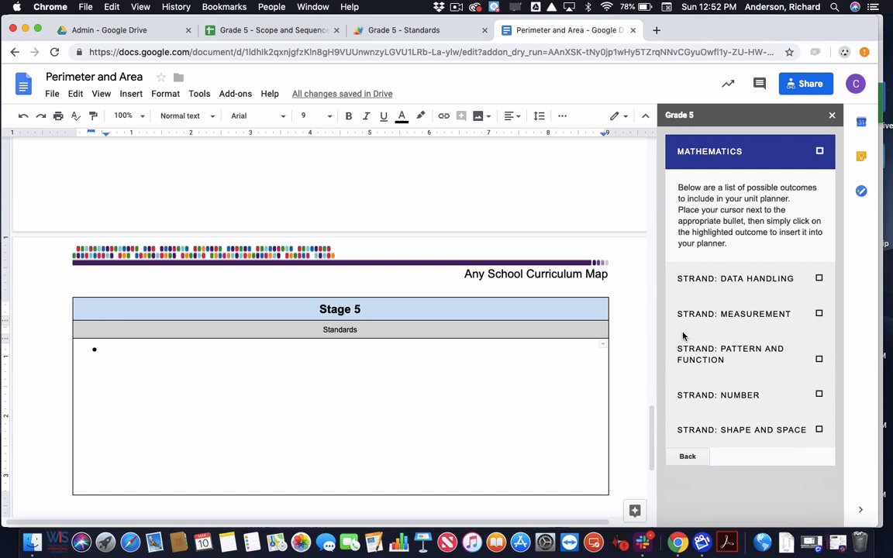
click(264, 30)
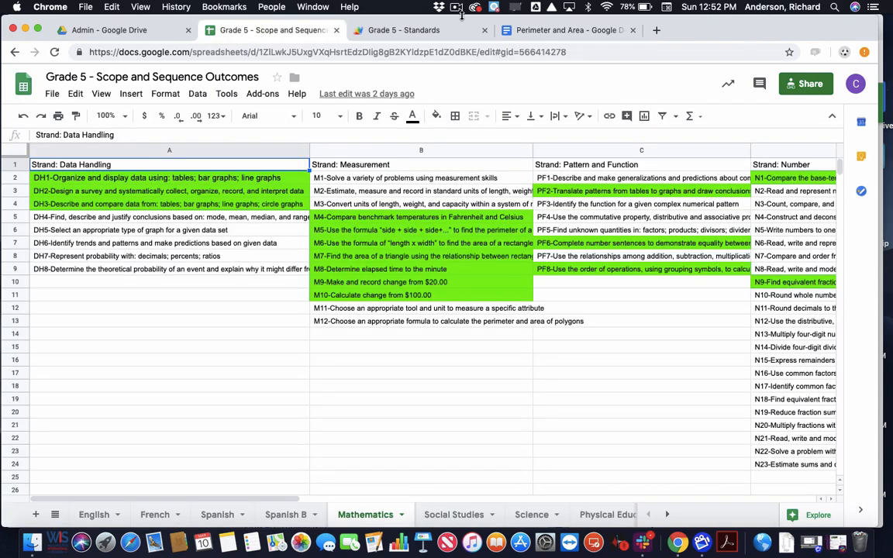
click(559, 29)
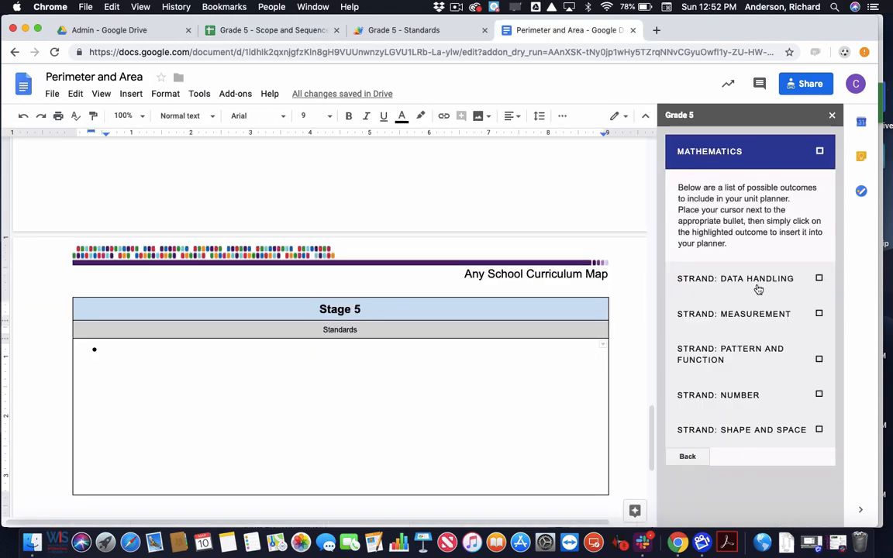
Insert measurement outcomes M2 and M3 as bullets in the Stage 5 Standards section.
click(759, 313)
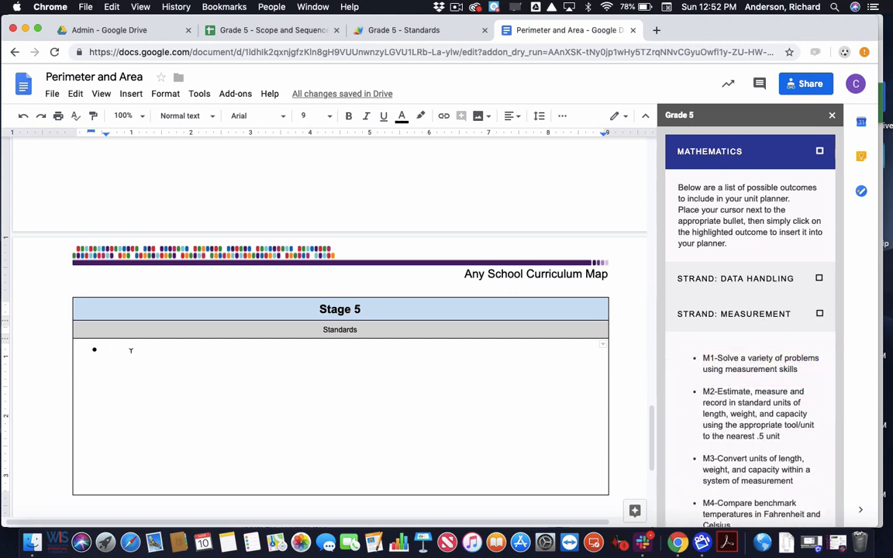
click(105, 349)
scroll(721, 385, down, 2)
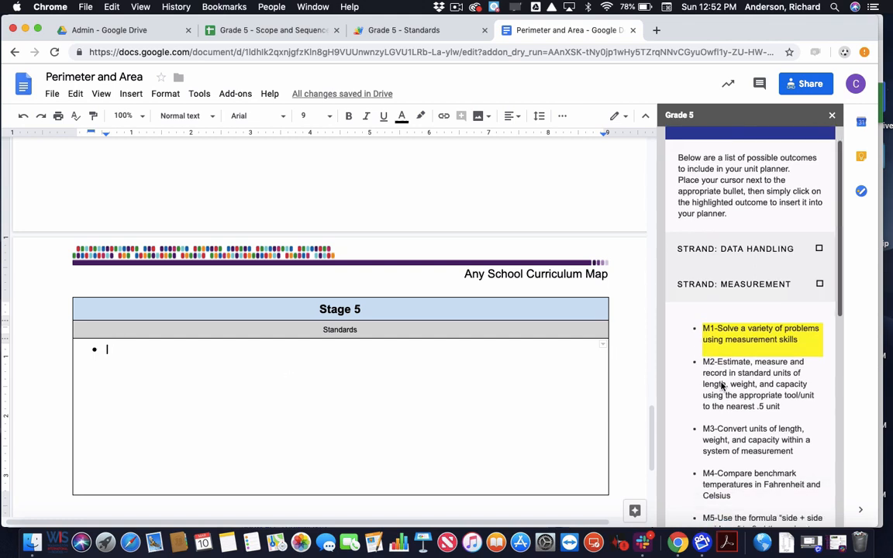
click(738, 367)
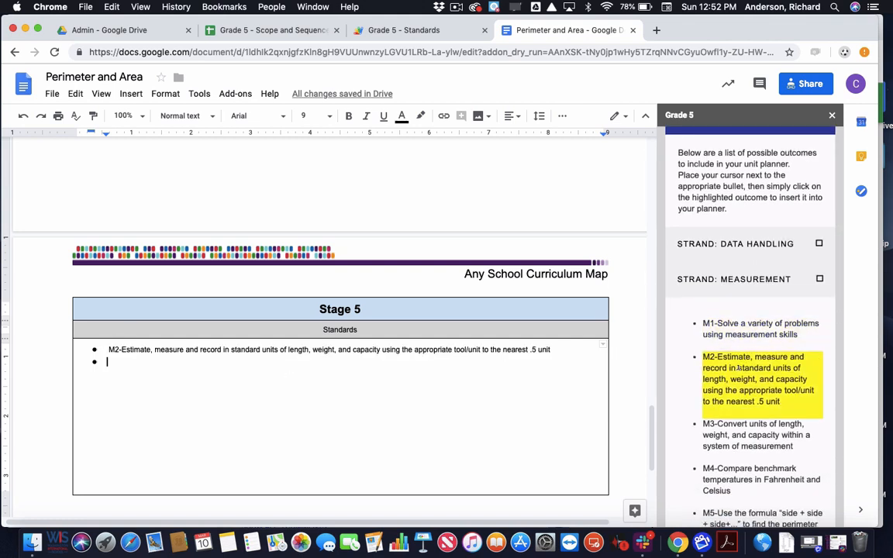
scroll(740, 379, down, 2)
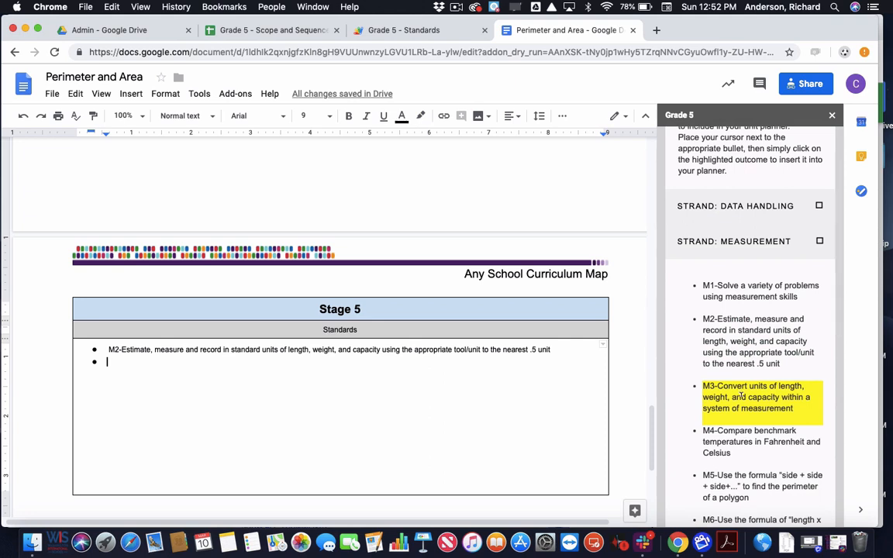
click(741, 394)
Add measurement outcomes M5, M7, M8 and M12 to the Stage 5 Standards bullets.
scroll(741, 394, down, 3)
scroll(743, 321, down, 2)
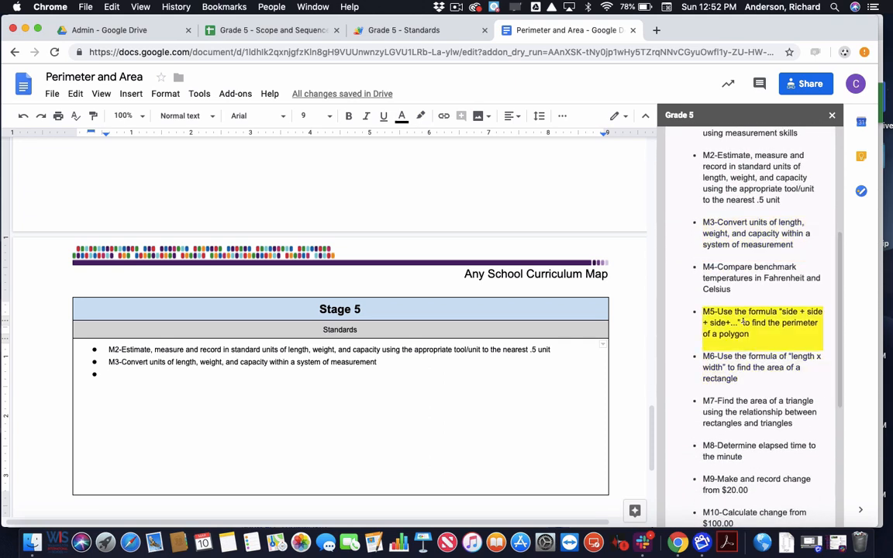
click(743, 321)
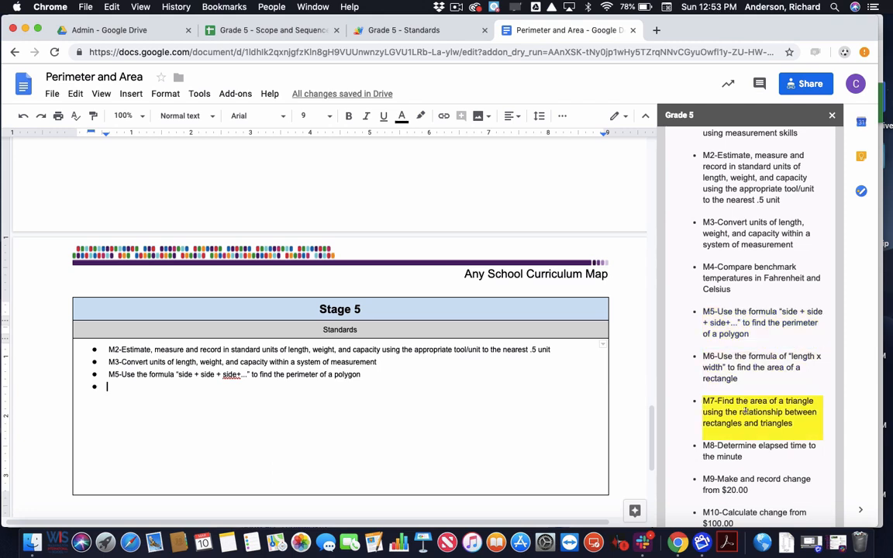
click(744, 409)
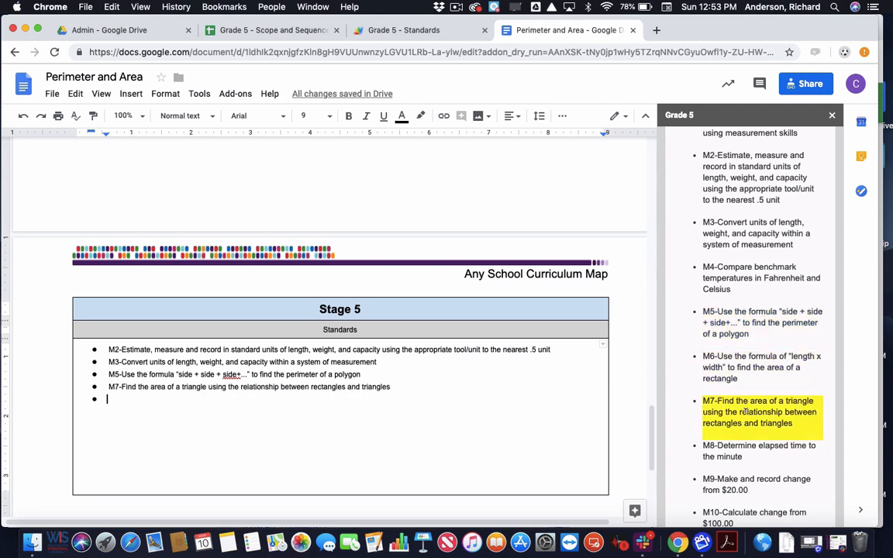
click(742, 463)
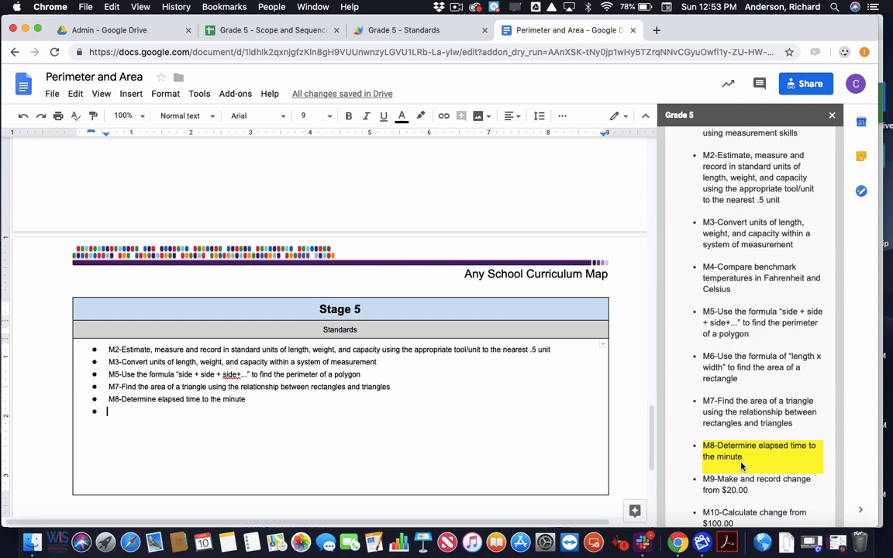
scroll(737, 449, down, 5)
click(734, 434)
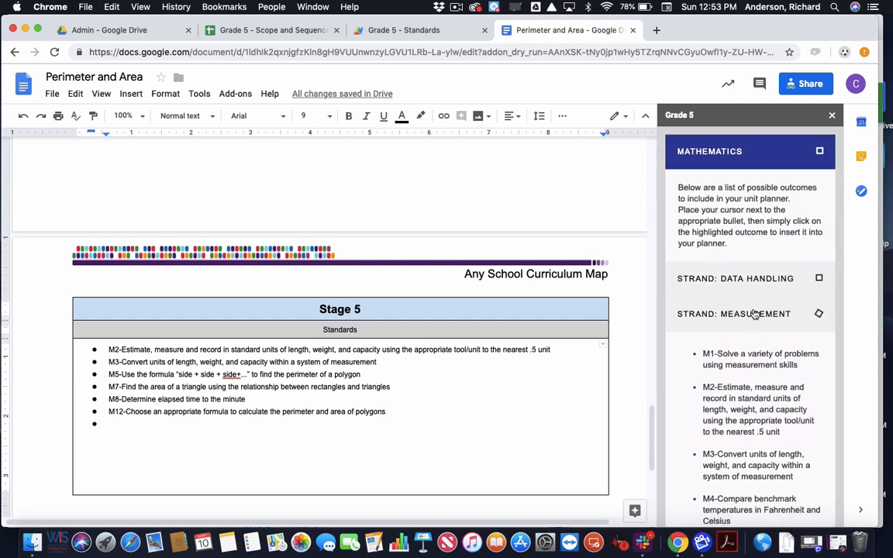
Insert outcomes PF4 and PF6 from the Pattern and Function strand into the Standards list, then collapse the strand.
click(754, 313)
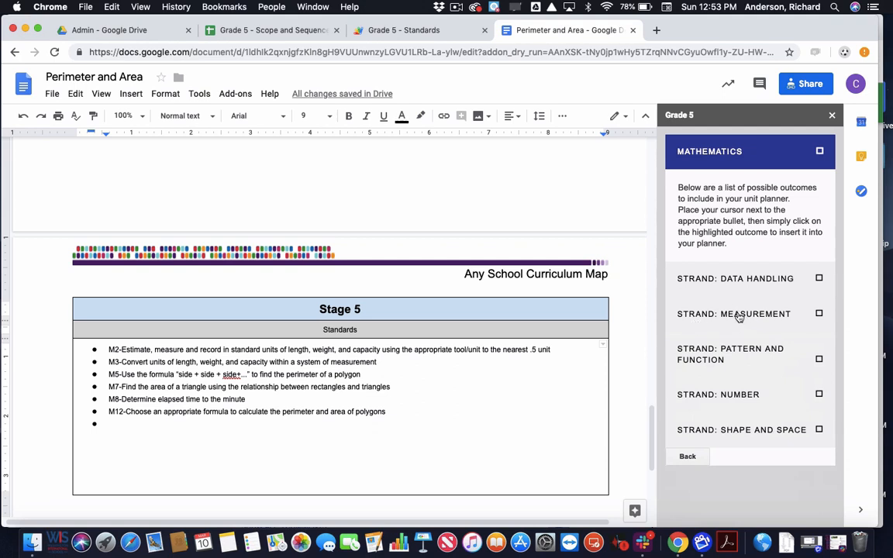
click(745, 351)
scroll(755, 423, down, 1)
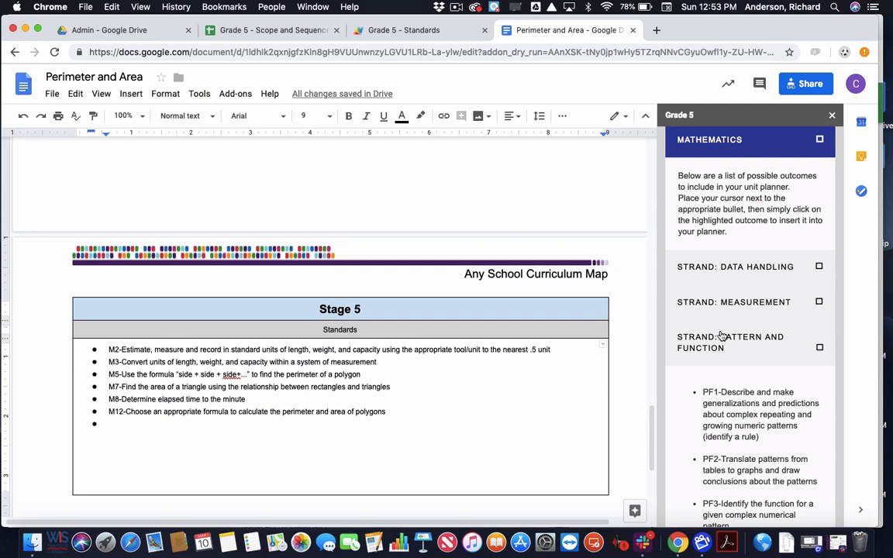
scroll(713, 365, down, 4)
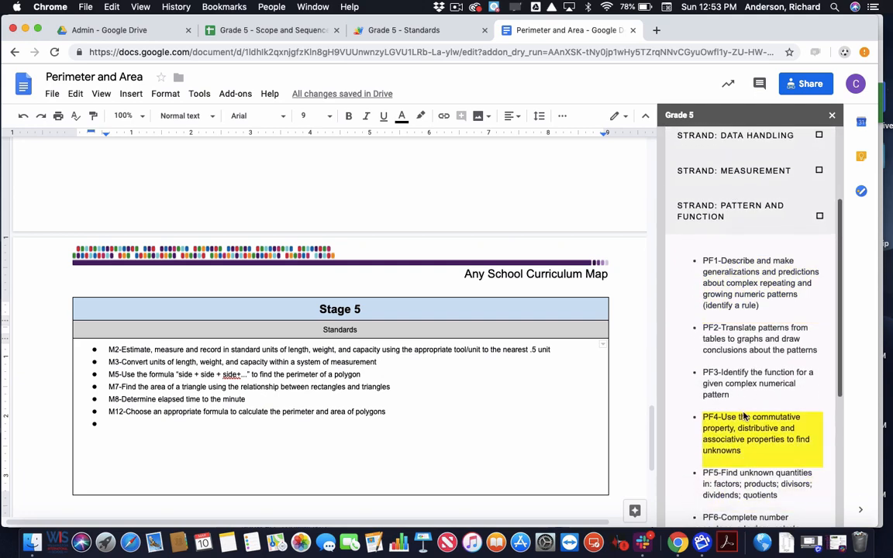
click(746, 418)
scroll(745, 423, down, 2)
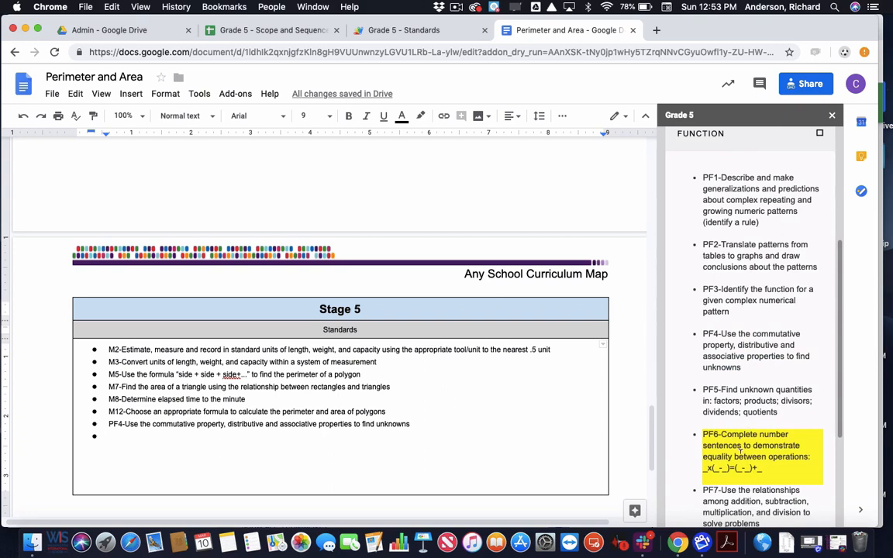
click(740, 450)
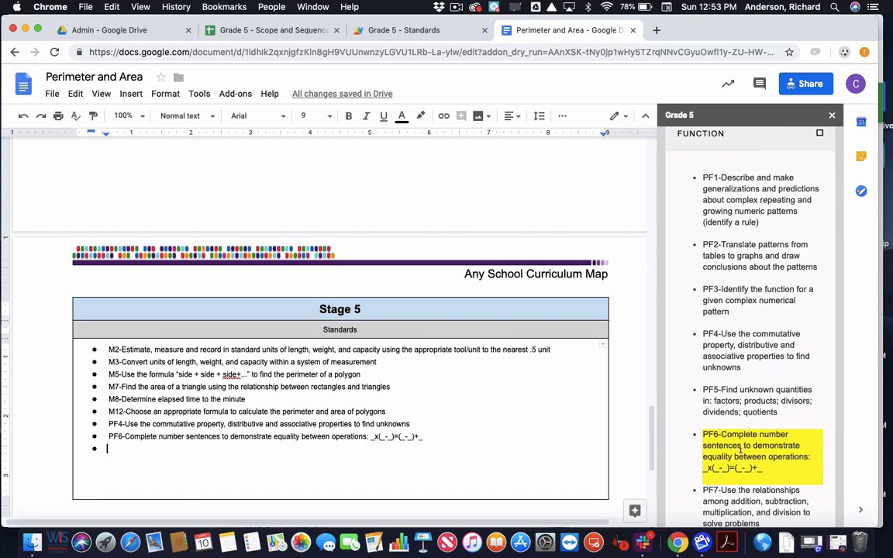
scroll(740, 449, up, 7)
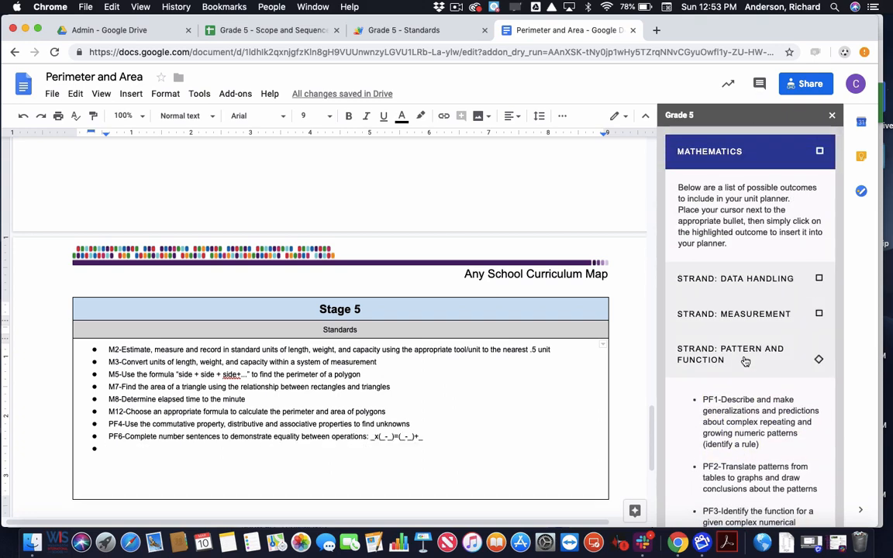
click(744, 361)
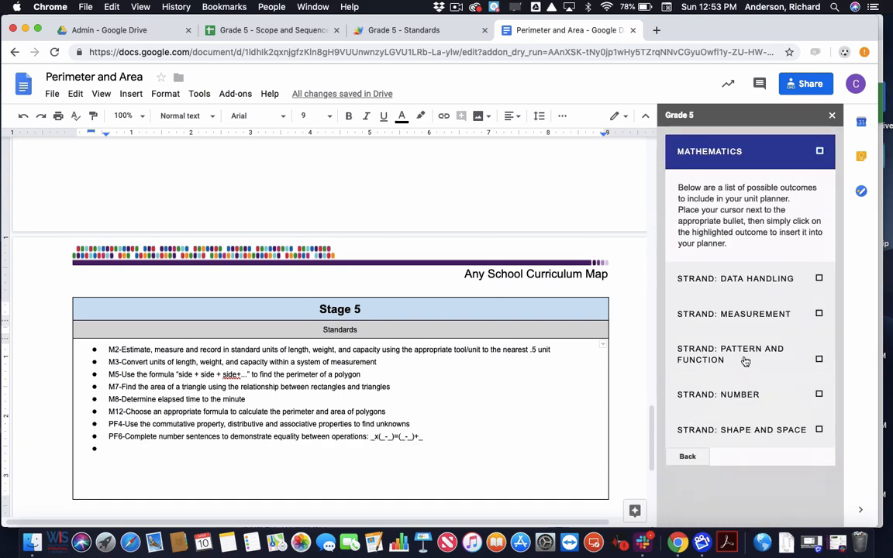
Switch the add-on to the ISTE subject and insert Empowered Learner outcome EL[1c] into the Standards list.
click(687, 457)
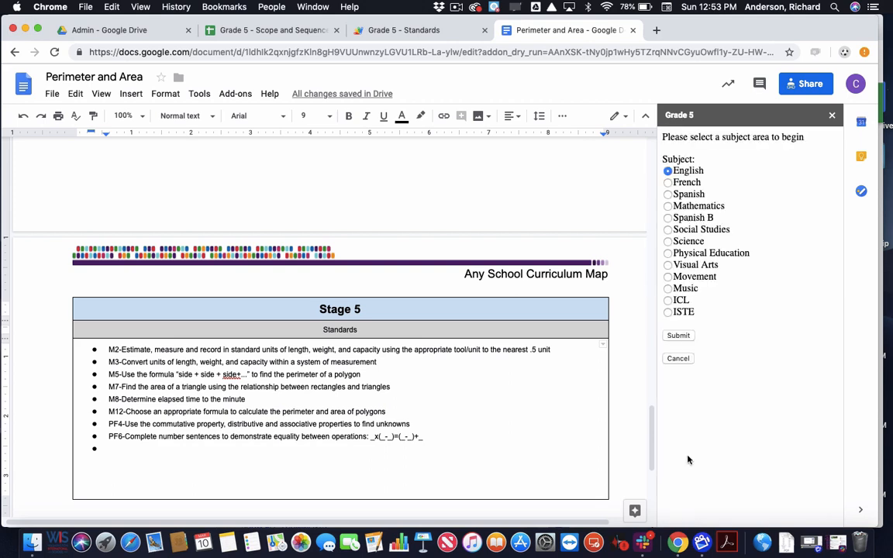
click(668, 313)
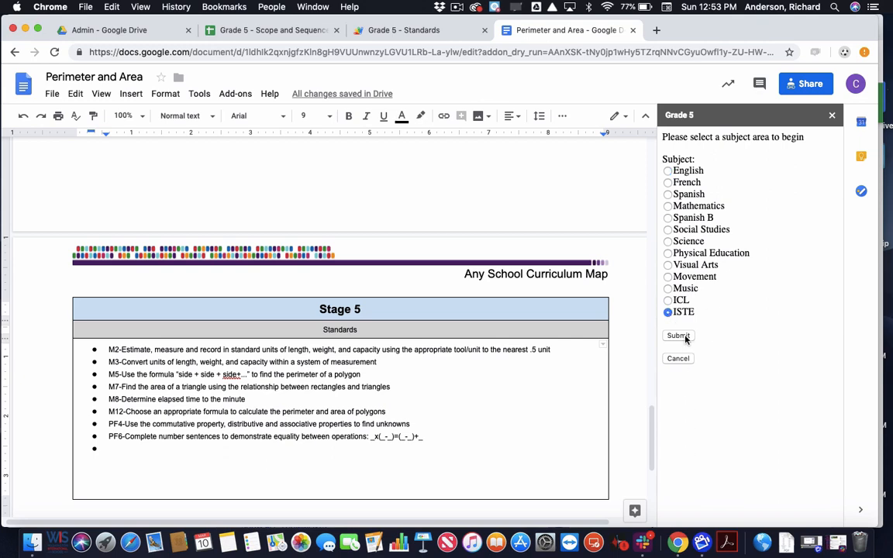
click(678, 336)
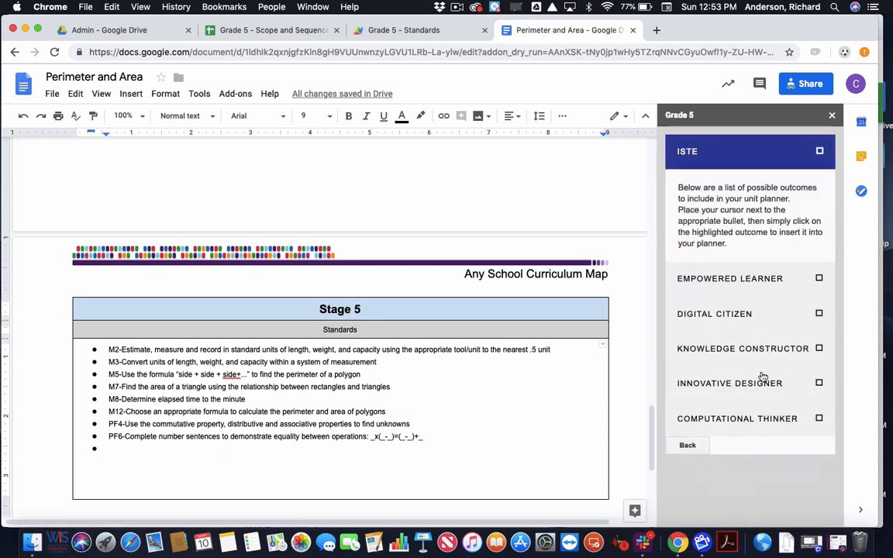
click(749, 279)
scroll(720, 357, down, 1)
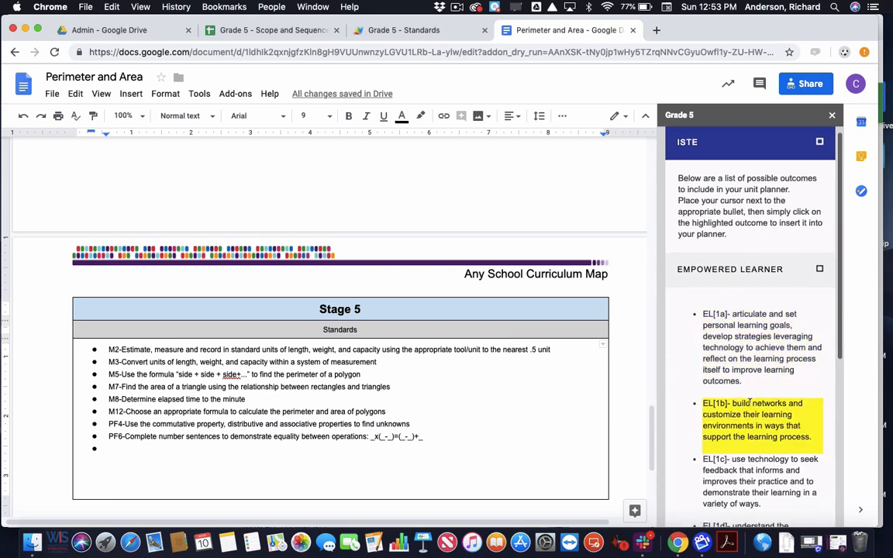
click(737, 471)
scroll(732, 418, down, 5)
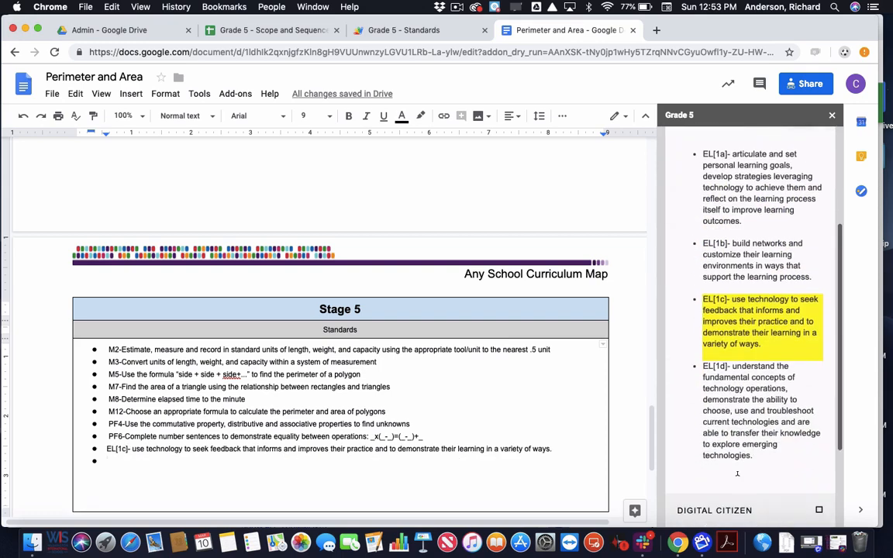
Insert Digital Citizen outcomes DC[2b] and DC[2d] into the Stage 5 Standards bullets and close the Grade 5 add-on.
click(736, 478)
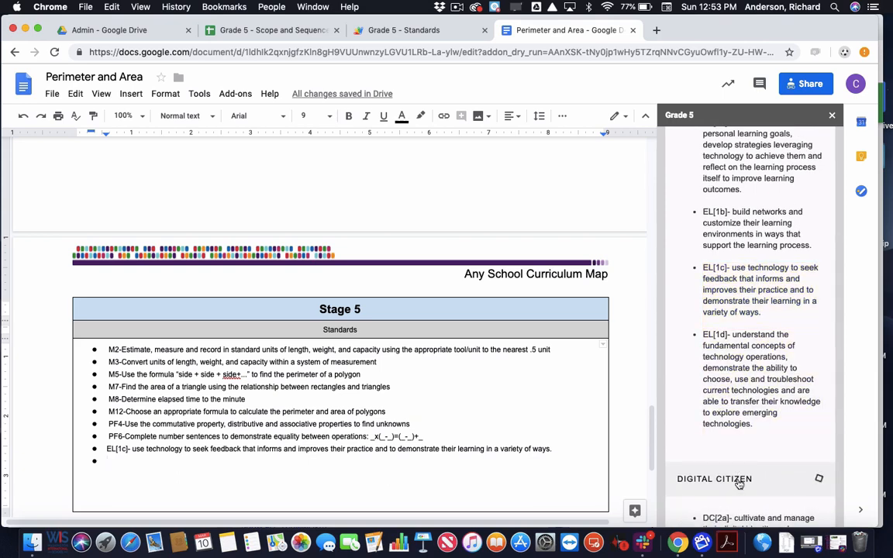
scroll(738, 481, down, 4)
click(740, 380)
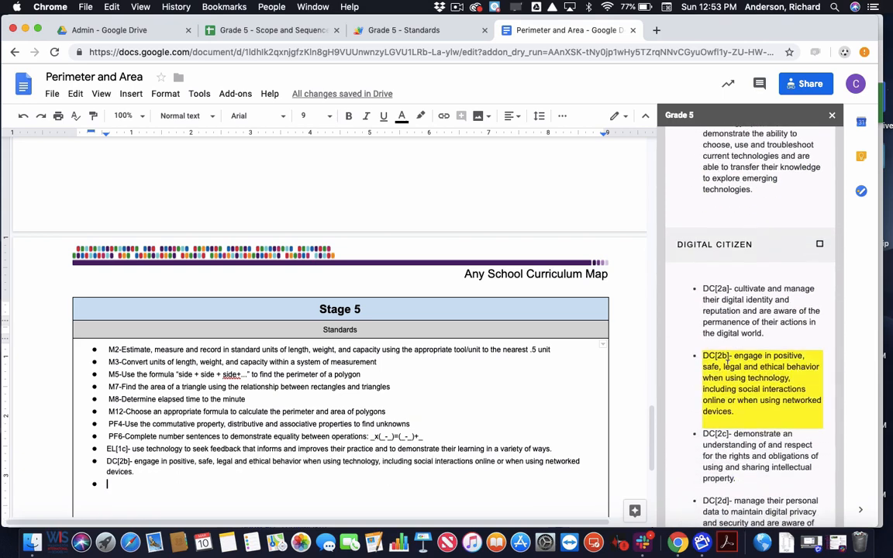
scroll(727, 360, down, 3)
scroll(726, 359, down, 1)
click(729, 375)
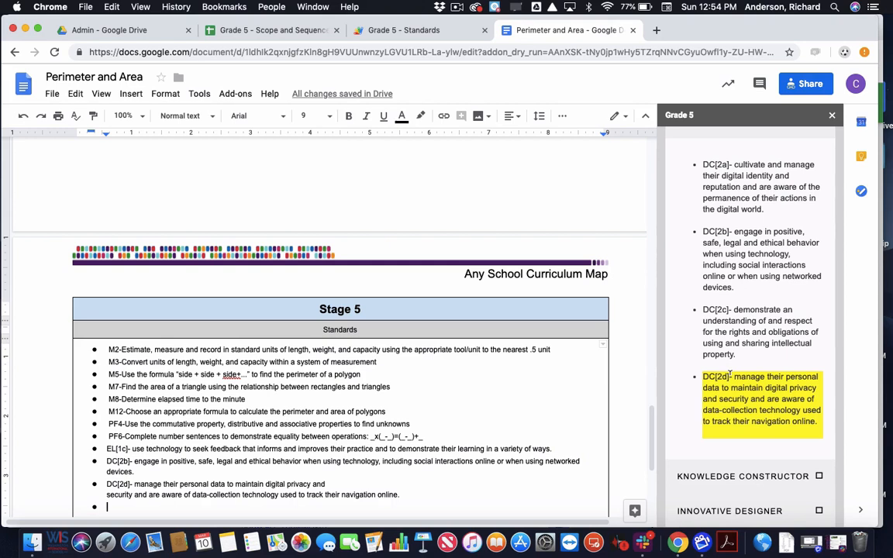
click(832, 115)
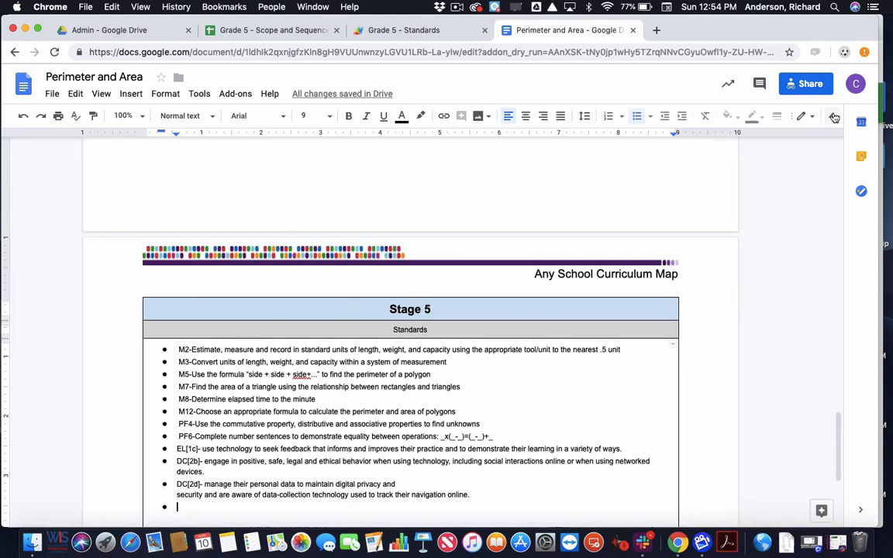
Review the Mathematics strands in the Grade 5 - Scope and Sequence Outcomes spreadsheet and view the Grade 5 - Standards script.
click(295, 30)
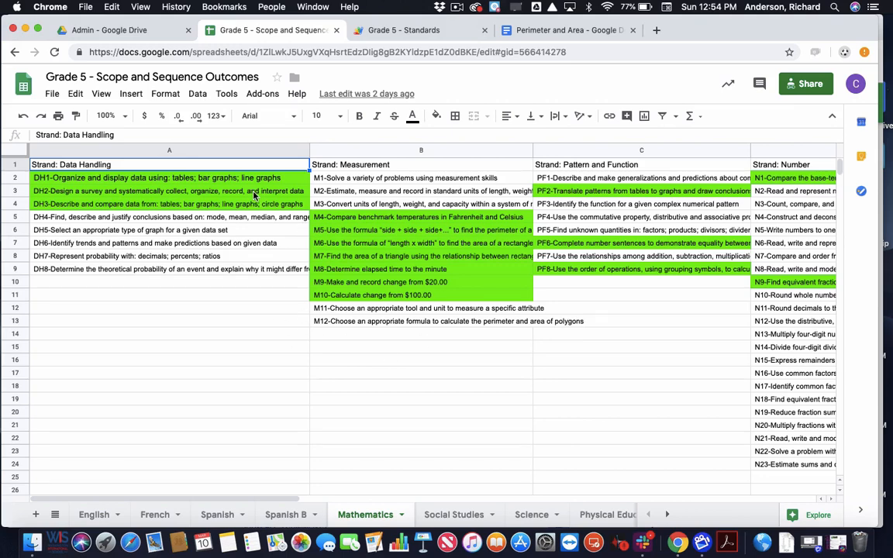
click(230, 177)
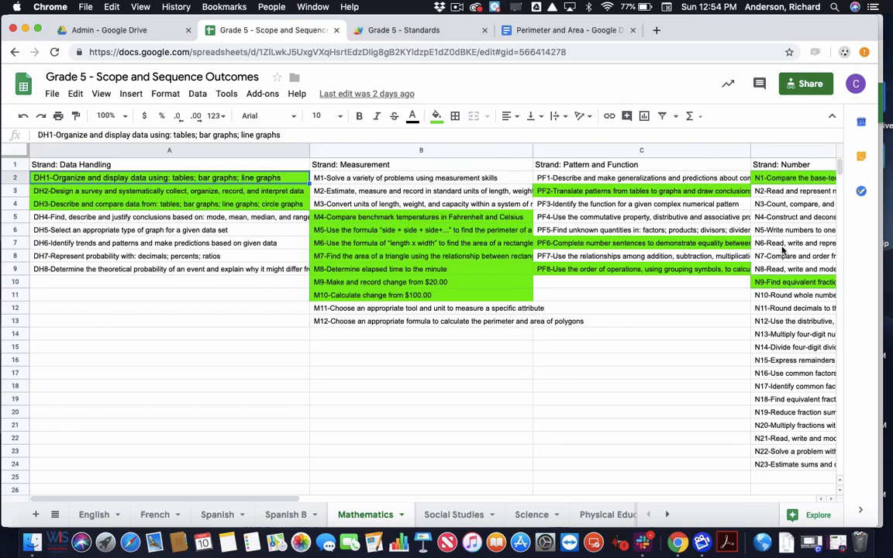
click(707, 257)
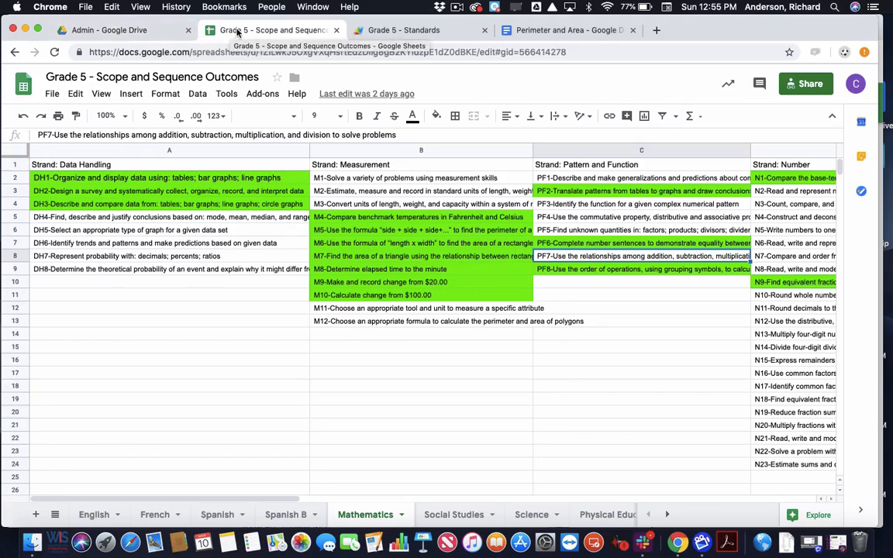
click(410, 29)
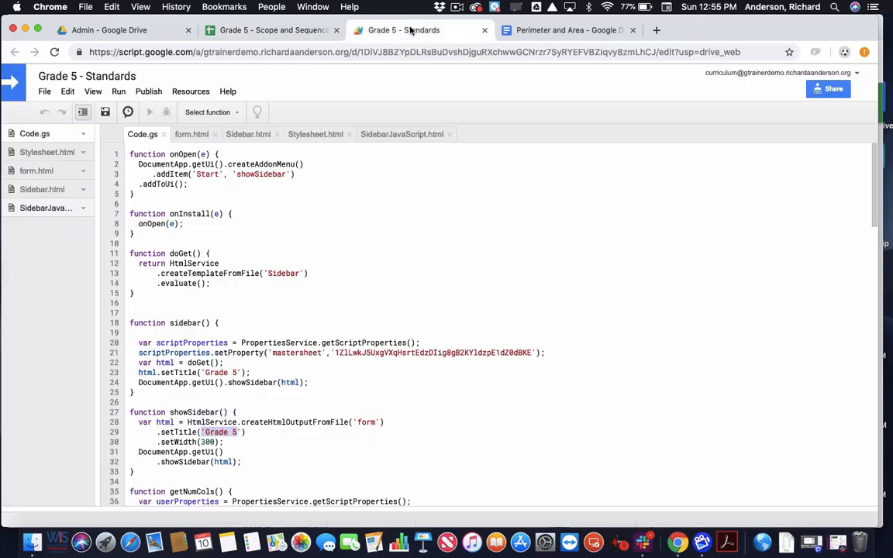
Switch to the Curriculum Mapping with G Suite community and open its Demo Site link.
click(109, 29)
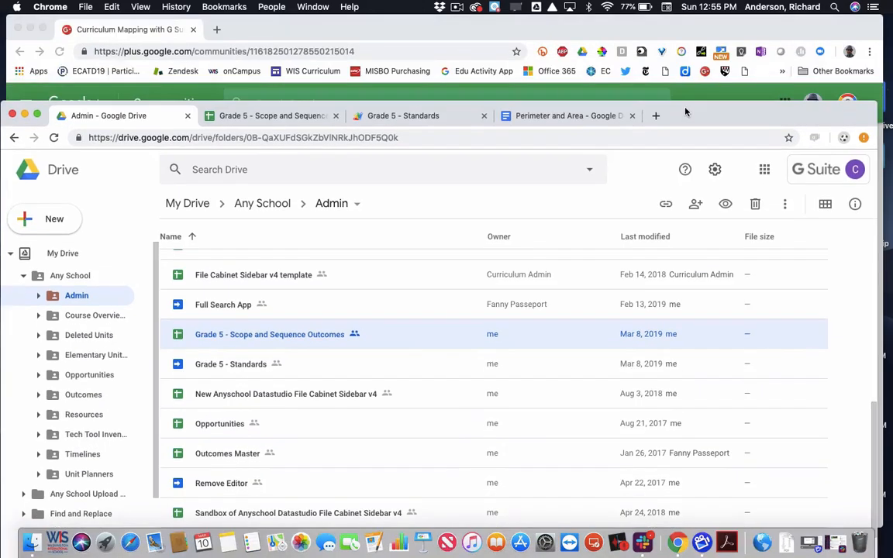
drag(616, 21, 616, 107)
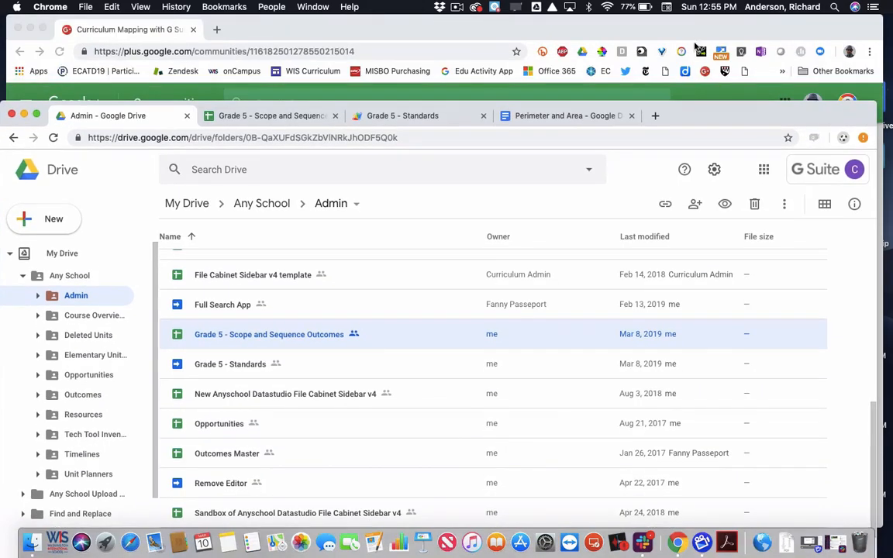
click(695, 46)
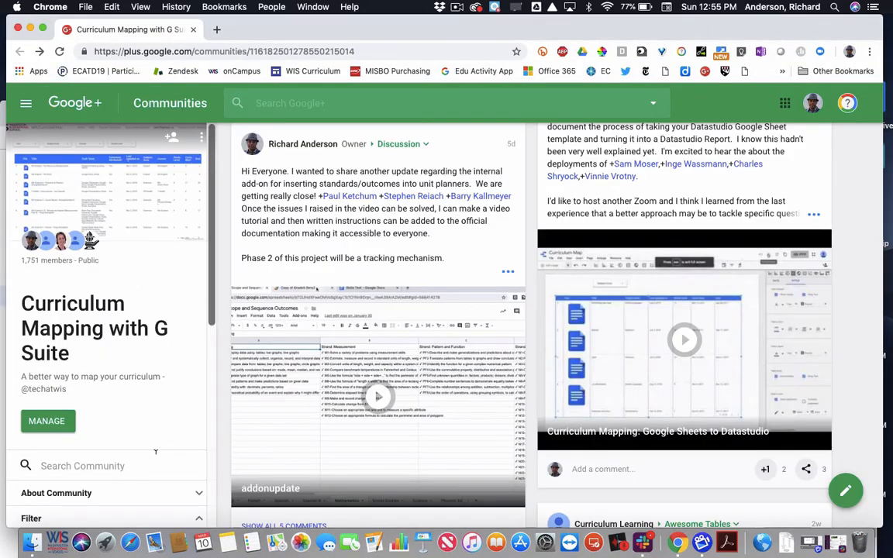
click(199, 492)
scroll(186, 446, down, 3)
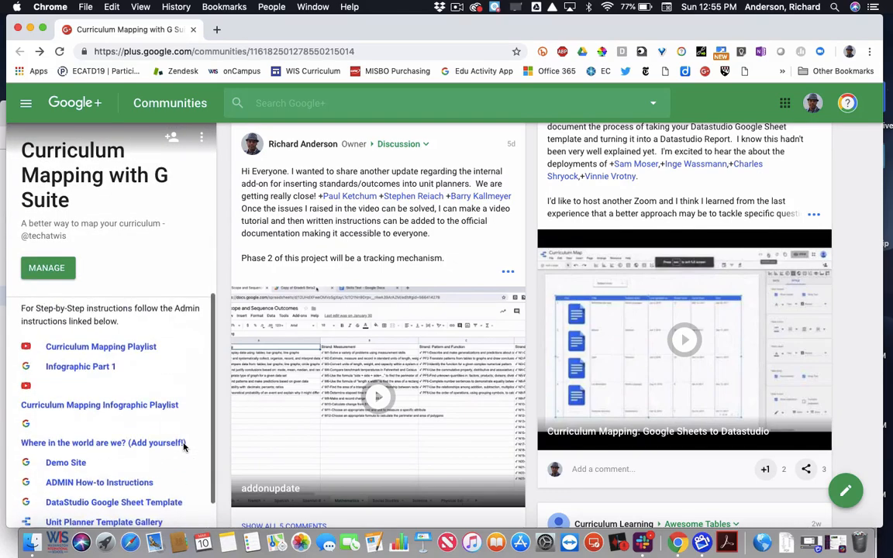
scroll(185, 446, down, 1)
click(75, 421)
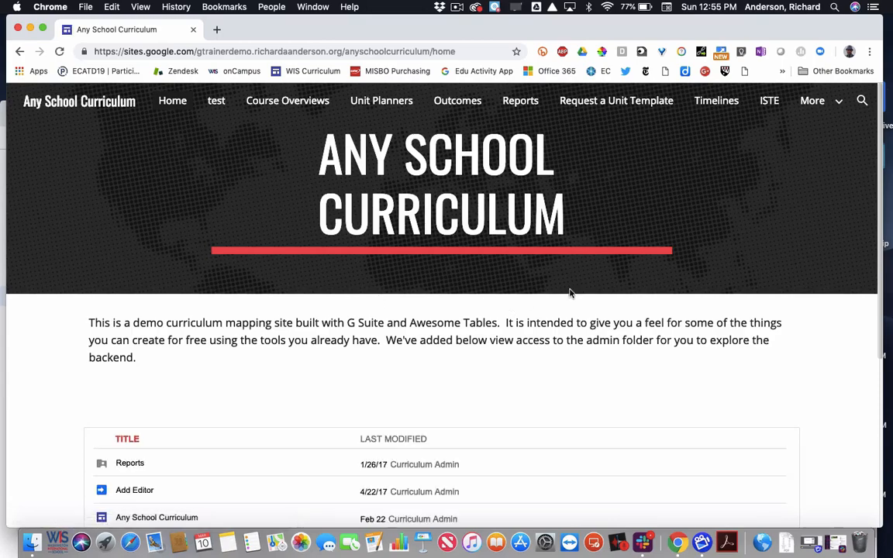
Look through the demo site's admin file list for the Grade 5 - Scope and Sequence Outcomes and Grade 5 - Standards files.
scroll(639, 295, down, 5)
scroll(639, 297, down, 1)
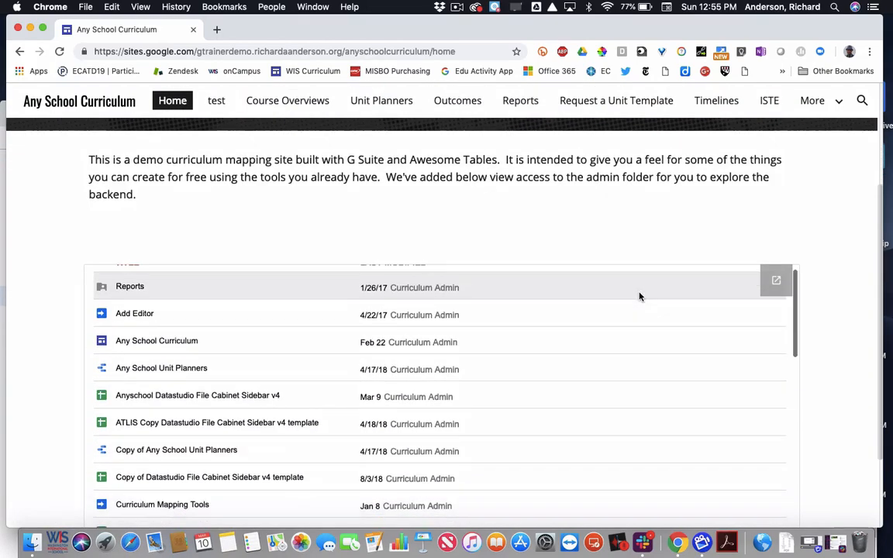
scroll(289, 397, down, 8)
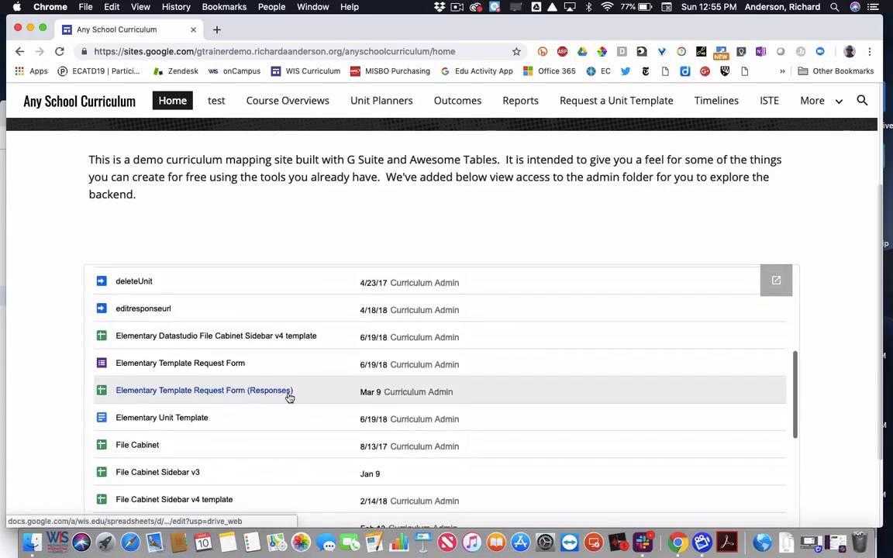
scroll(289, 397, down, 10)
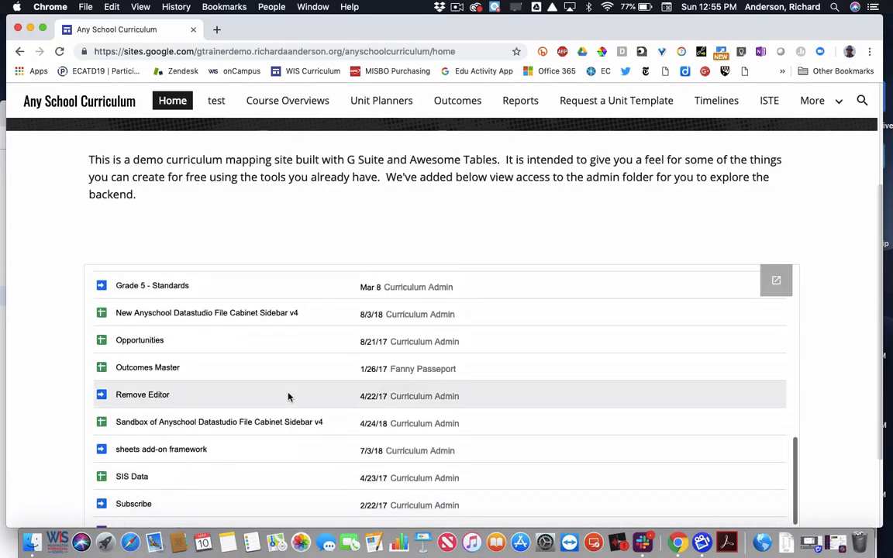
scroll(288, 396, down, 4)
scroll(288, 397, down, 2)
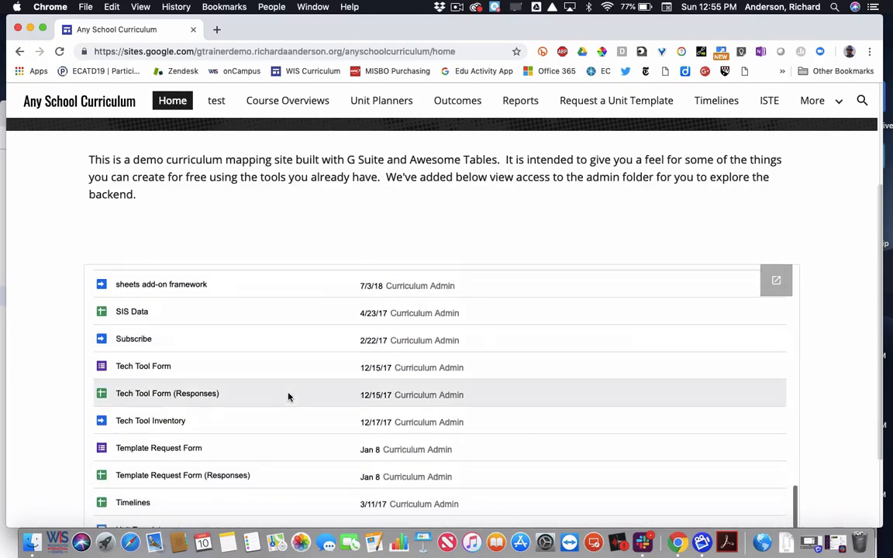
scroll(288, 397, down, 3)
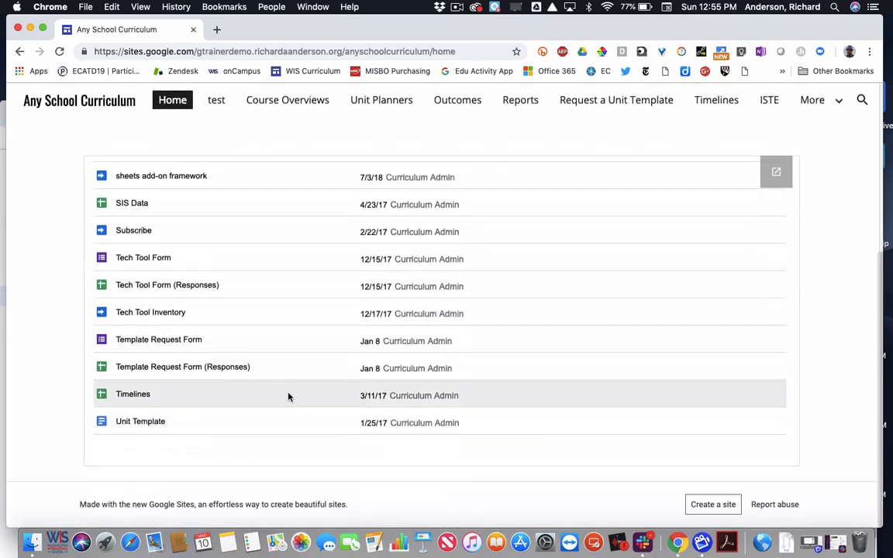
scroll(289, 396, up, 8)
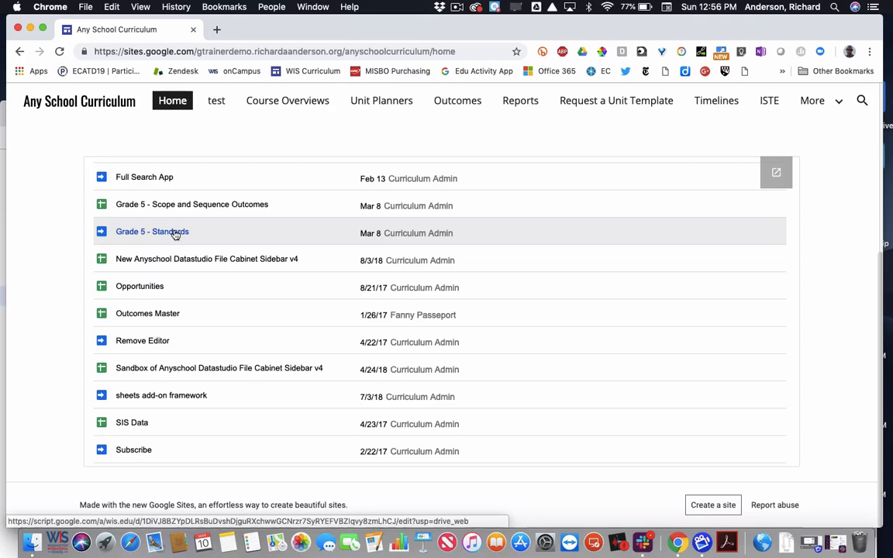
Minimize the demo site window and highlight the mastersheet ID on line 21 of Code.gs in the Grade 5 - Standards script.
click(30, 29)
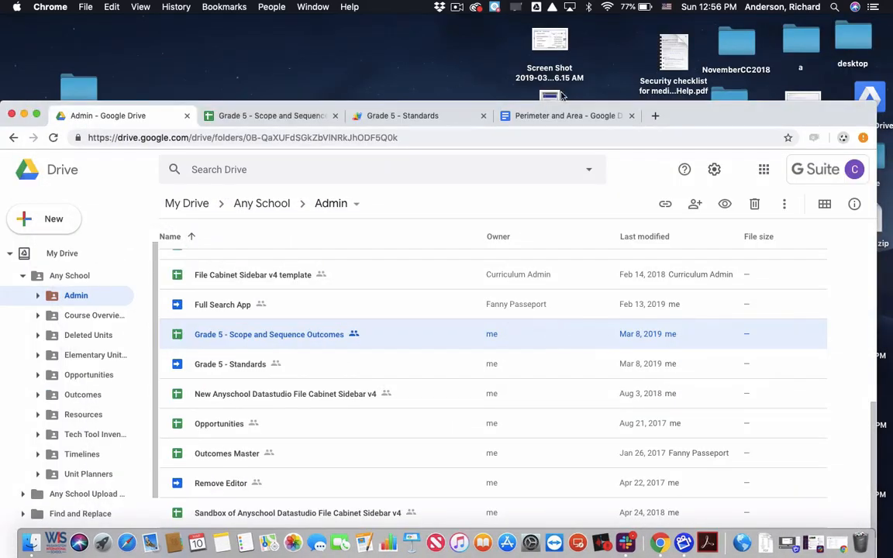
drag(681, 112, 663, 53)
click(431, 54)
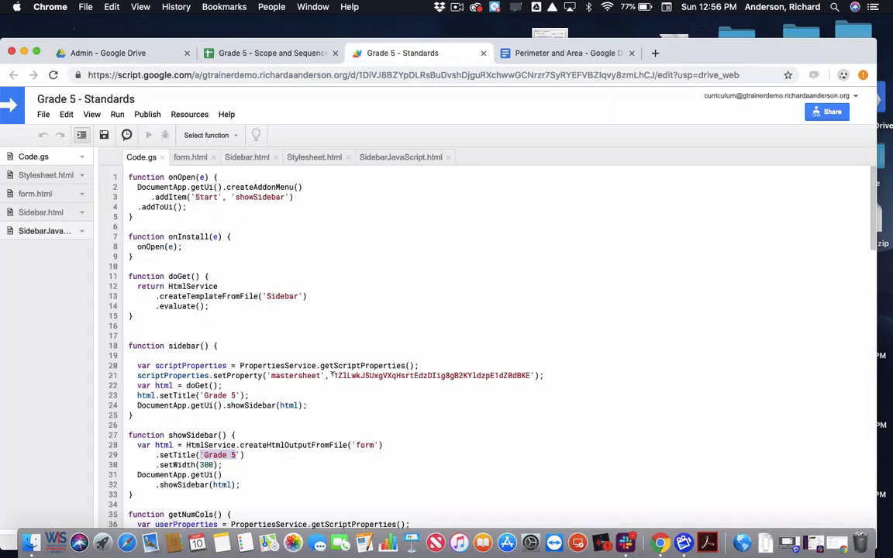
drag(334, 375, 530, 373)
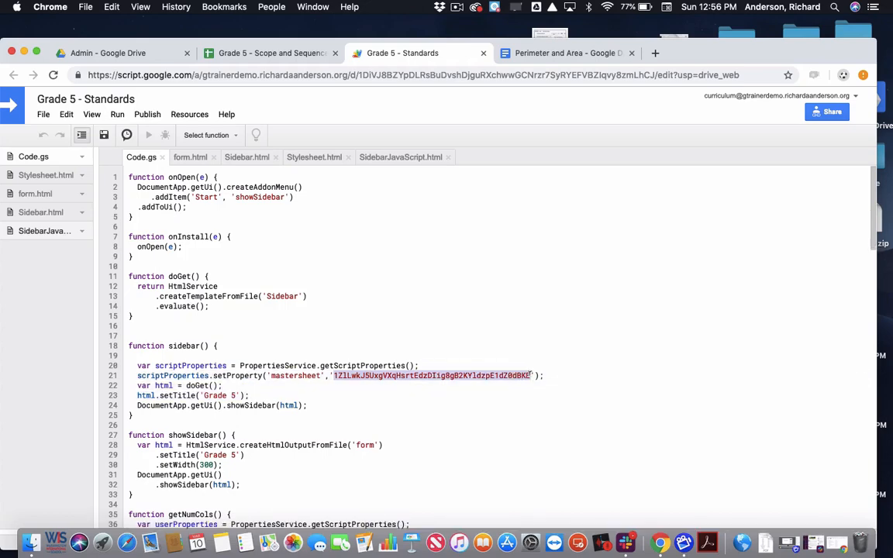
Highlight the file ID in the web address of the Grade 5 - Scope and Sequence Outcomes spreadsheet.
click(260, 53)
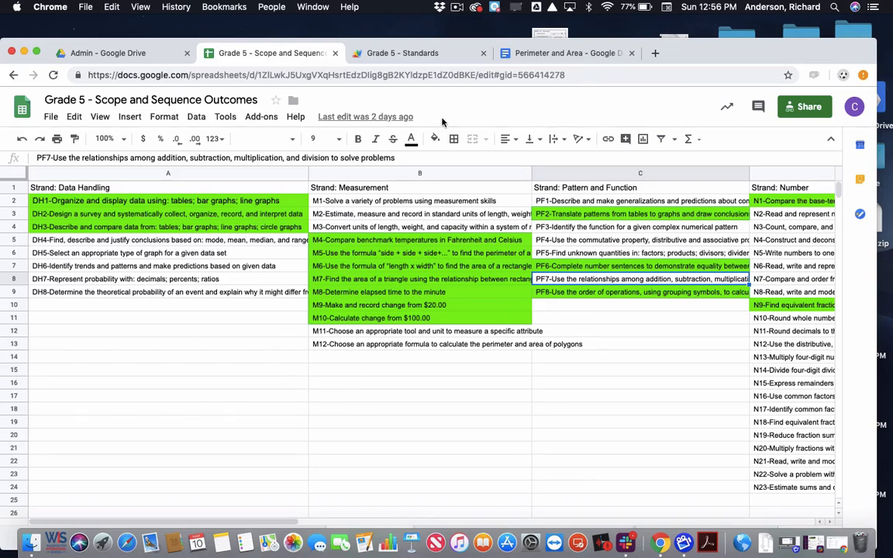
click(422, 76)
click(423, 76)
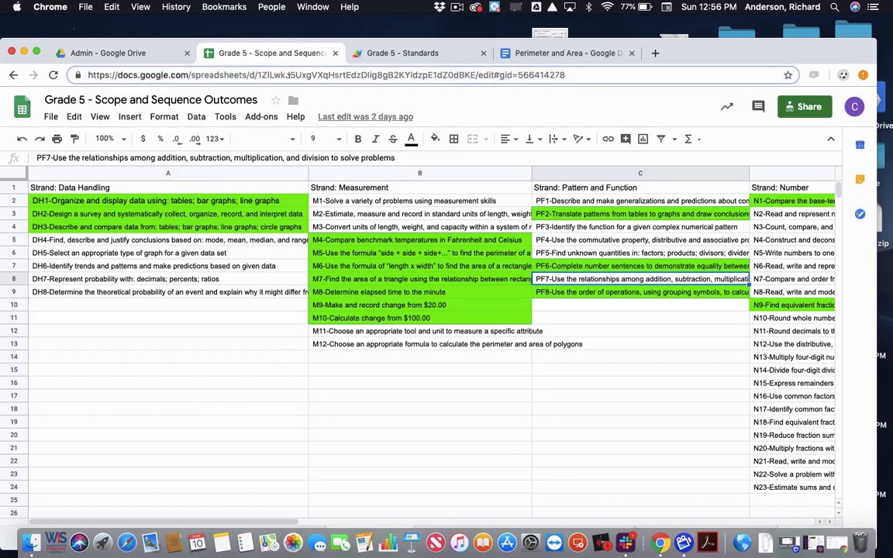
drag(257, 75, 474, 76)
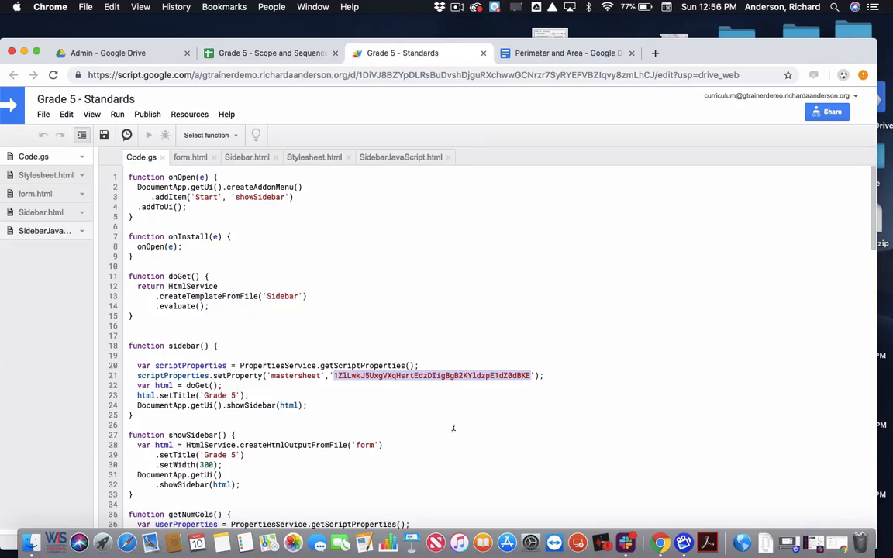
Highlight the 'Grade 5' titles on lines 23 and 29 of Code.gs and look over the remaining functions.
click(459, 375)
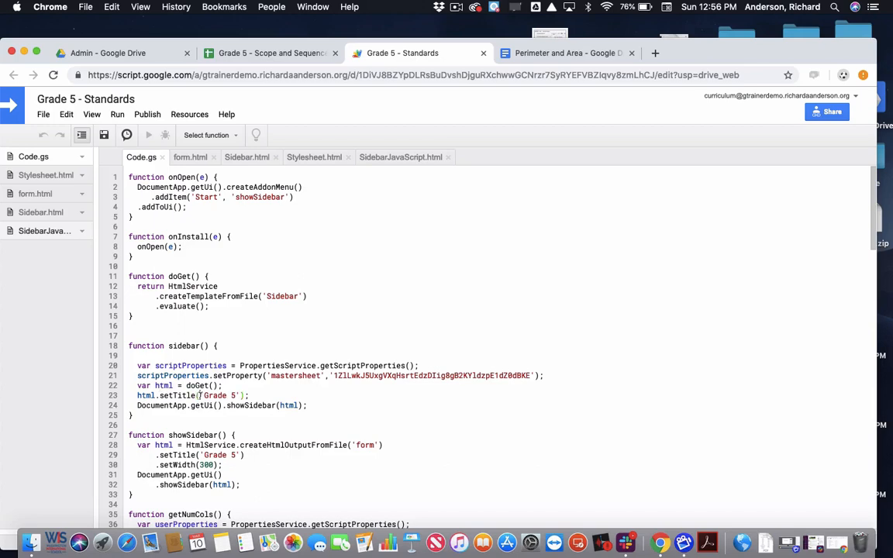
drag(199, 395, 247, 395)
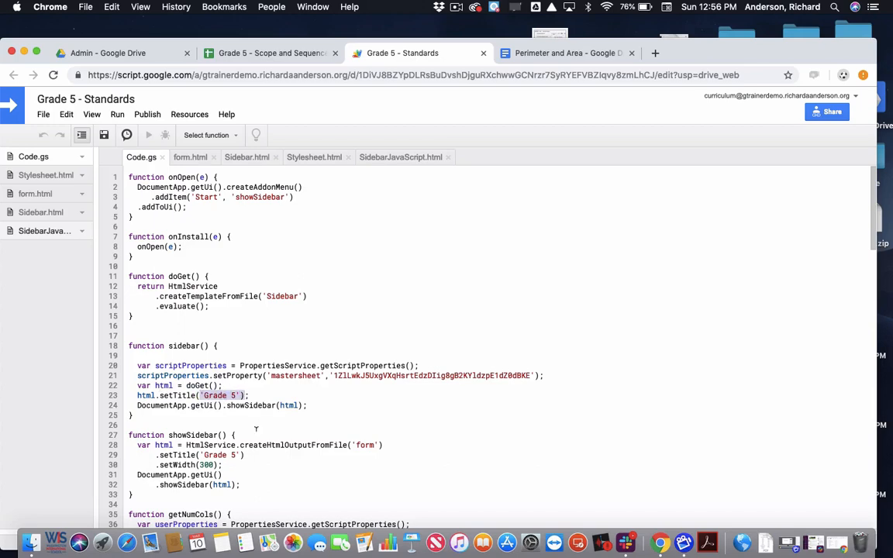
click(200, 455)
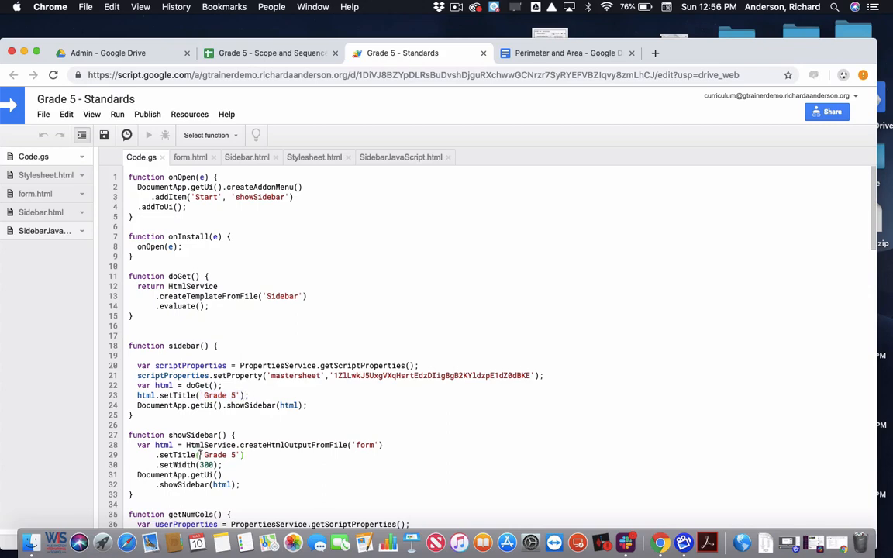
drag(213, 455, 244, 455)
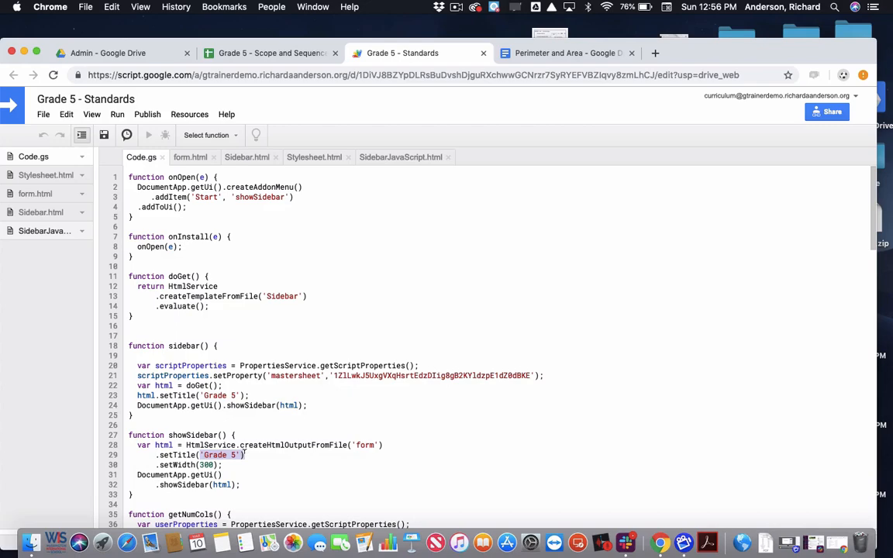
scroll(244, 454, down, 5)
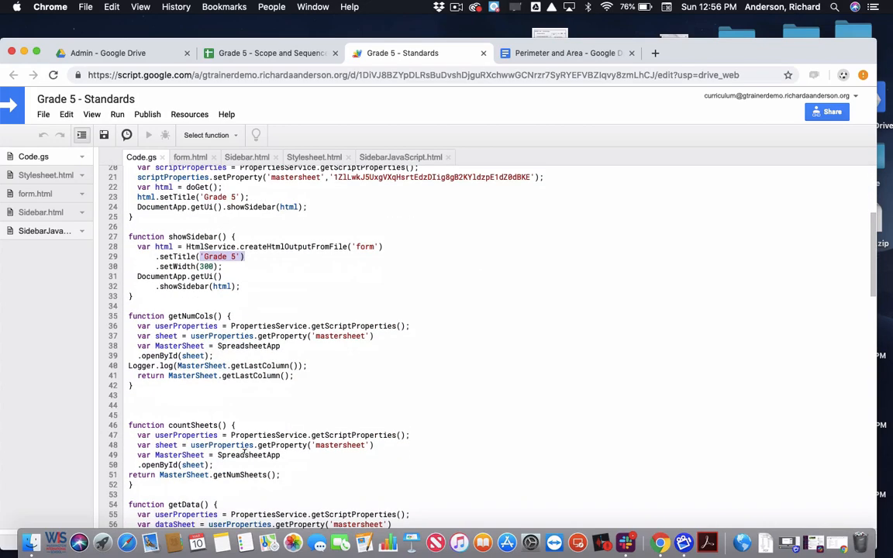
scroll(245, 452, down, 3)
scroll(245, 450, up, 8)
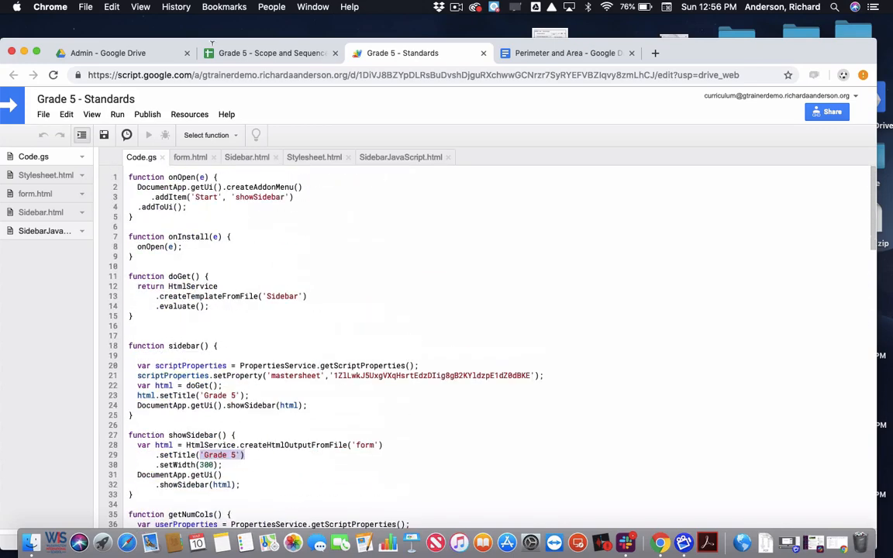
Check the Grade 5 - Scope and Sequence Outcomes spreadsheet again, return to the Grade 5 - Standards script and close the Perimeter and Area document.
click(244, 52)
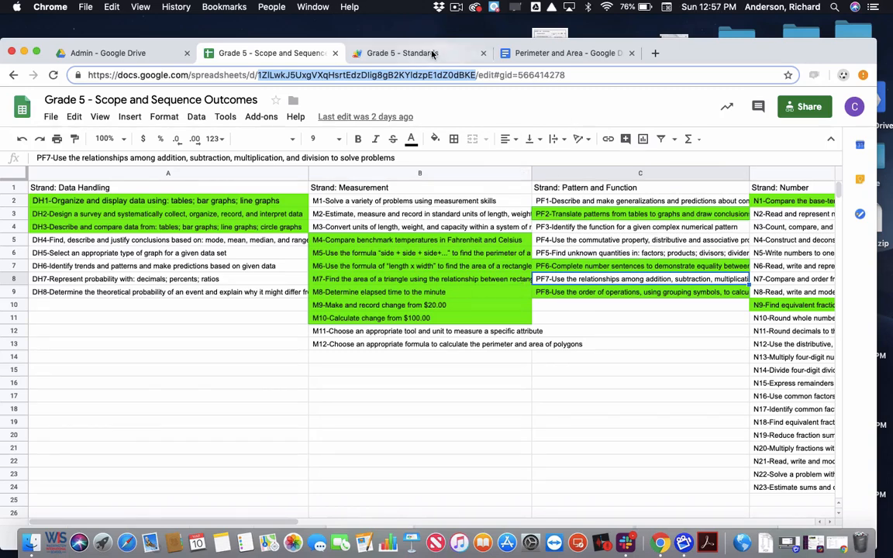
click(389, 48)
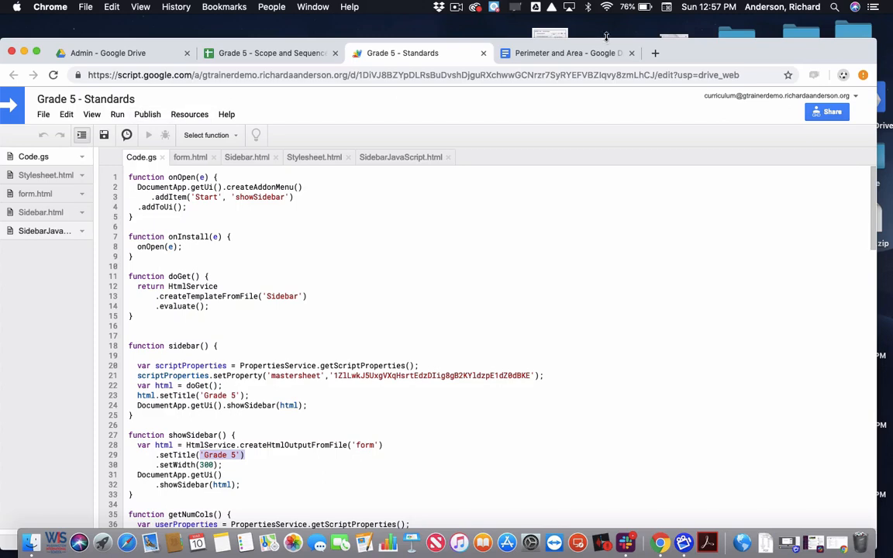
click(631, 53)
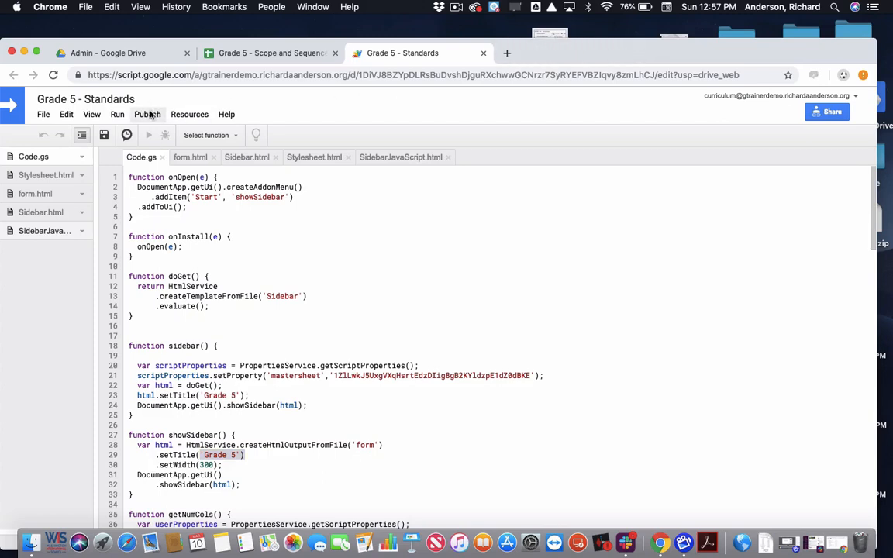
Save a new add-on test of the latest code, installed for the current user, with the Les Misérables document, and run it.
click(118, 114)
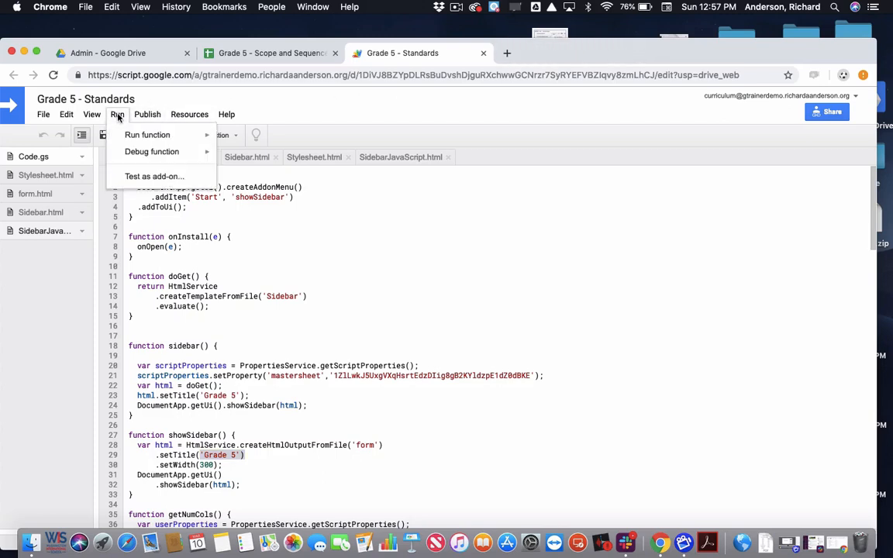
click(151, 176)
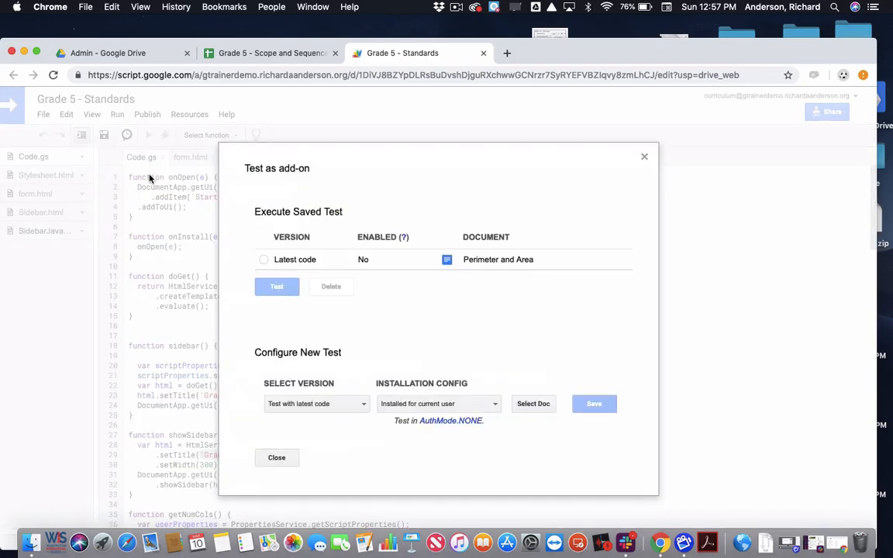
click(534, 406)
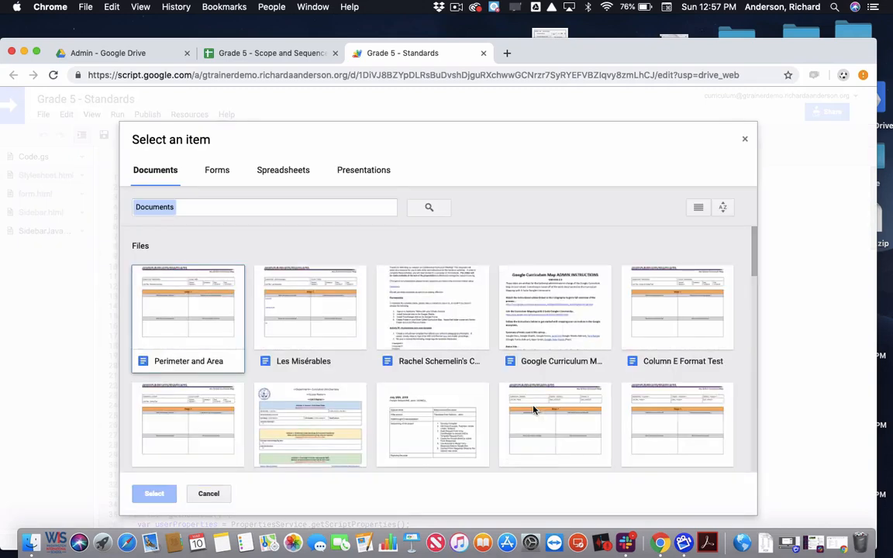
click(306, 313)
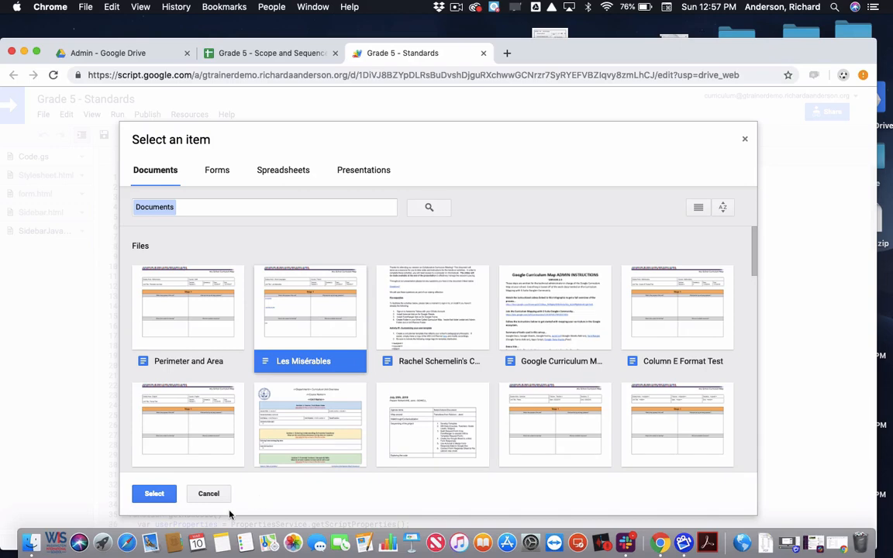
click(156, 494)
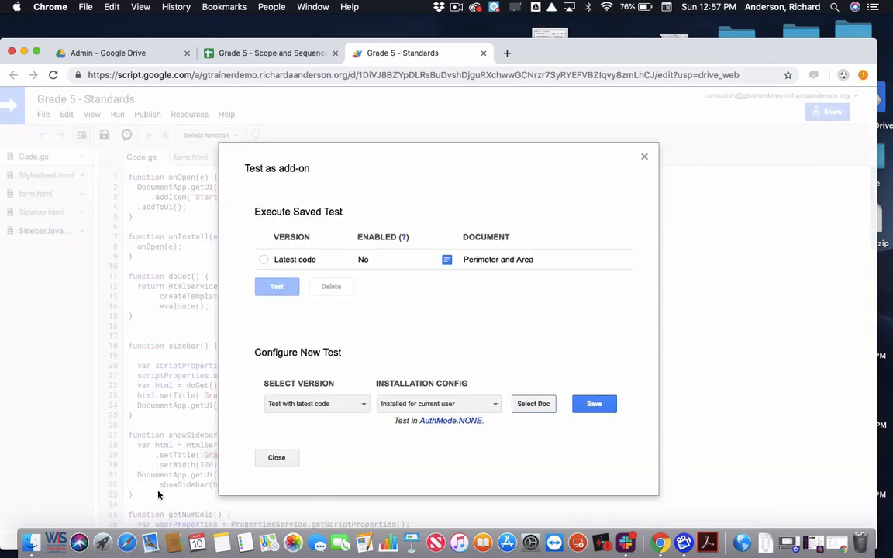
click(595, 405)
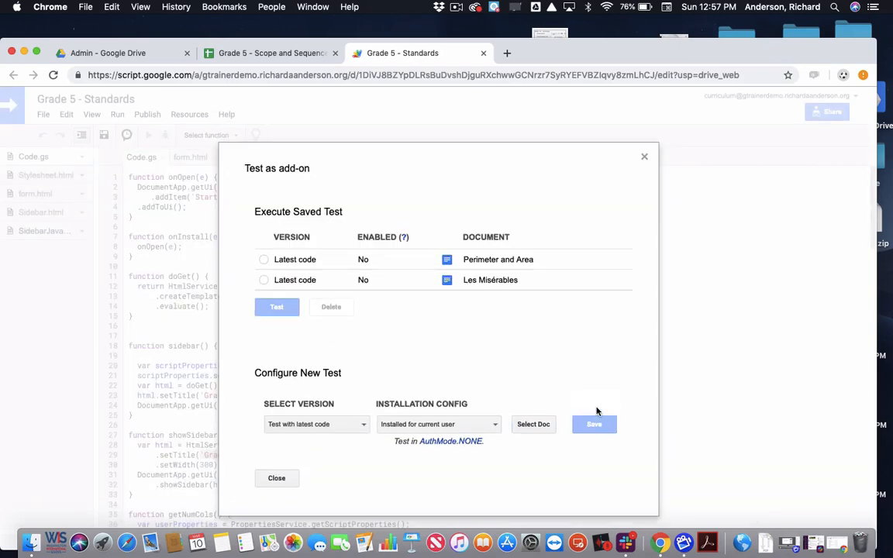
click(264, 281)
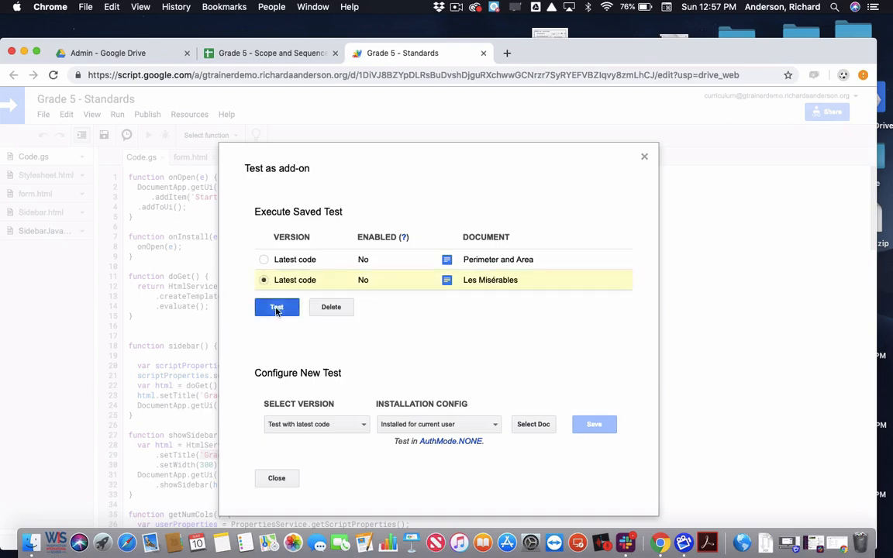
click(277, 308)
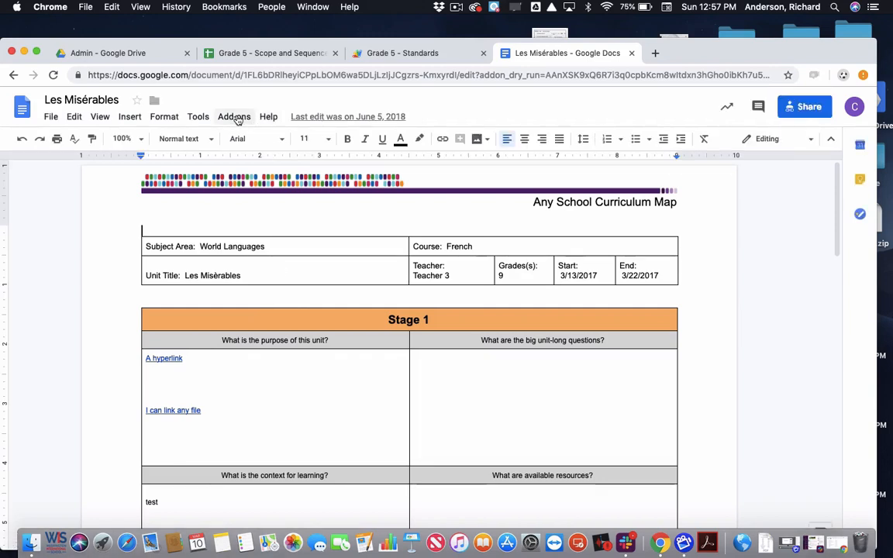
Start the Grade 5 - Standards add-on in the Les Misérables document and load the French outcomes.
click(238, 118)
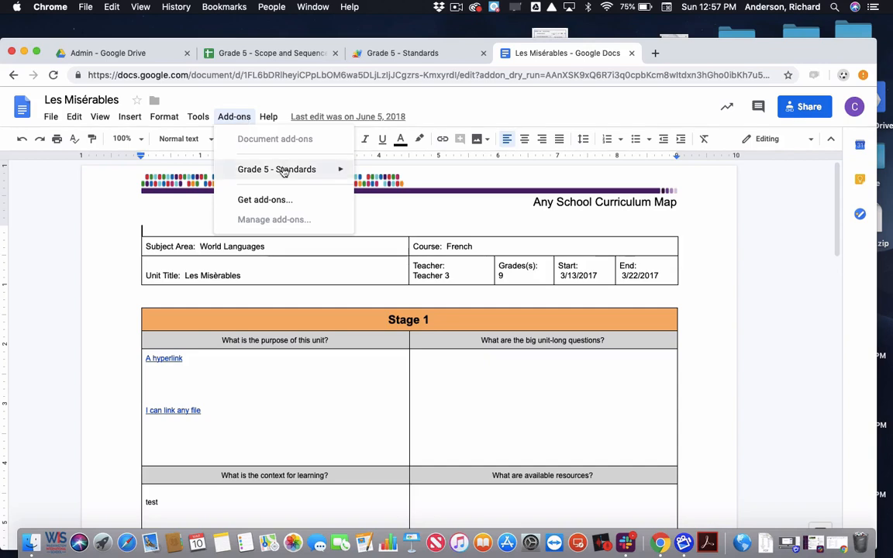
mouse_move(290, 172)
click(385, 175)
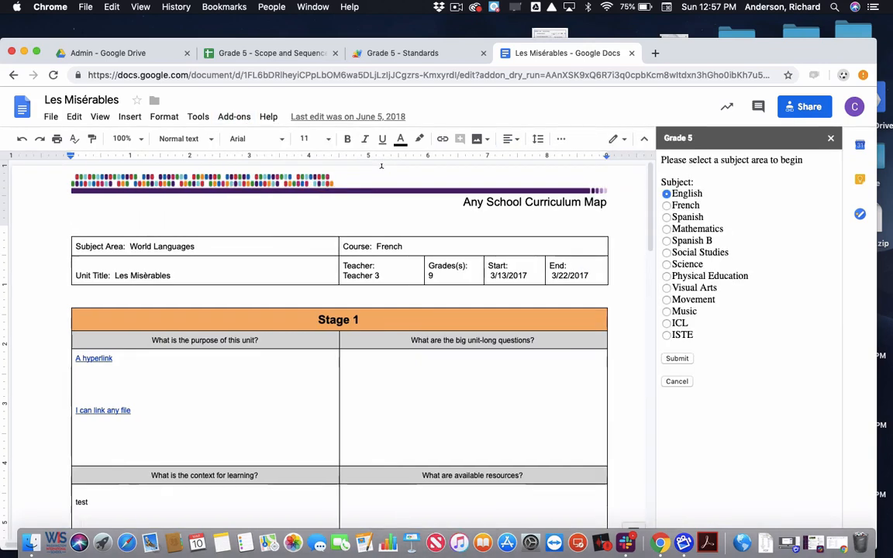
click(666, 205)
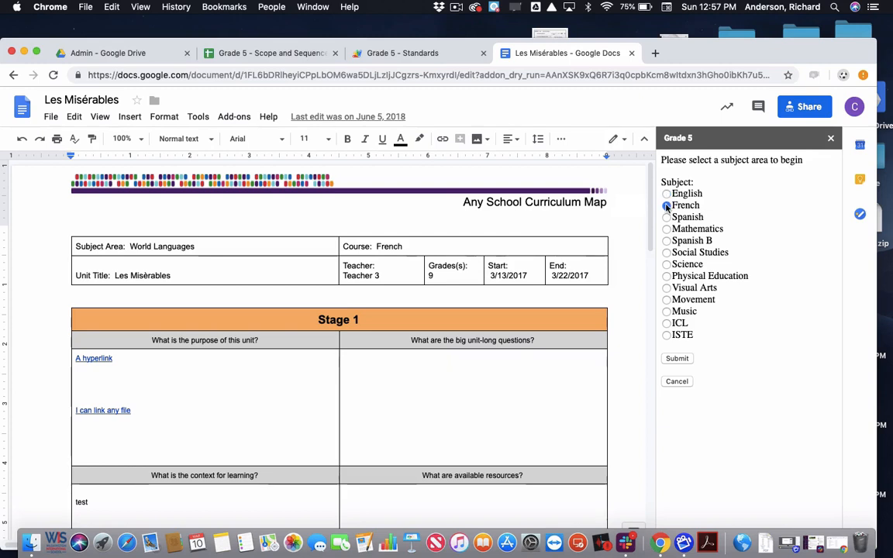
click(676, 359)
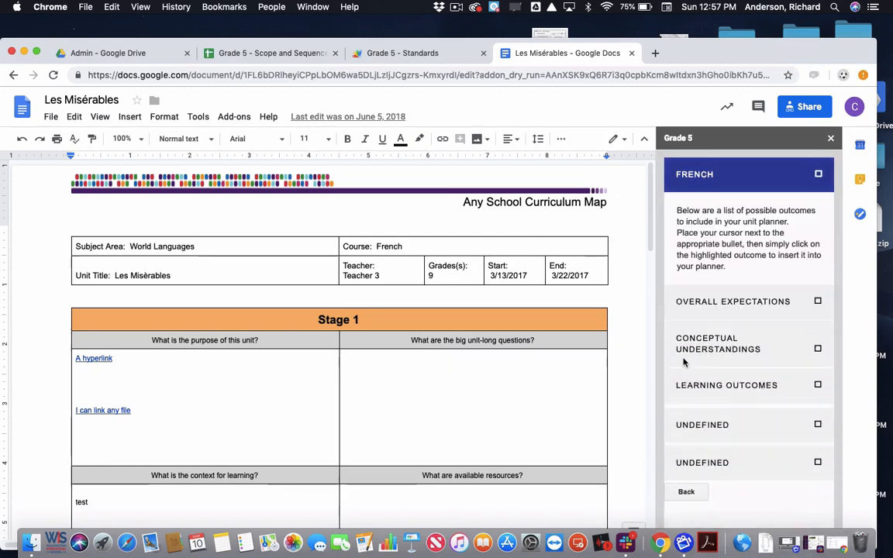
Look through the French Overall Expectations, Conceptual Understandings and Learning Outcomes, close the add-on sidebar and return to the Grade 5 - Standards script.
click(708, 303)
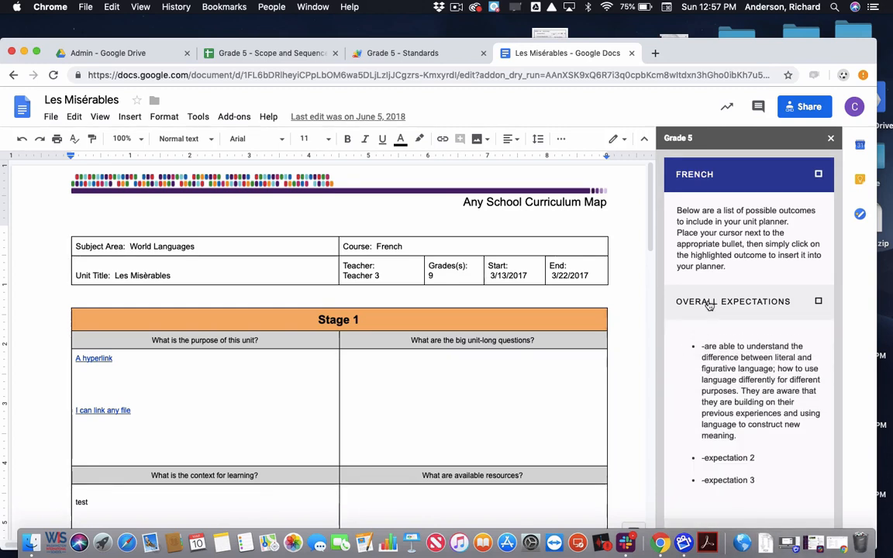
click(707, 303)
click(714, 341)
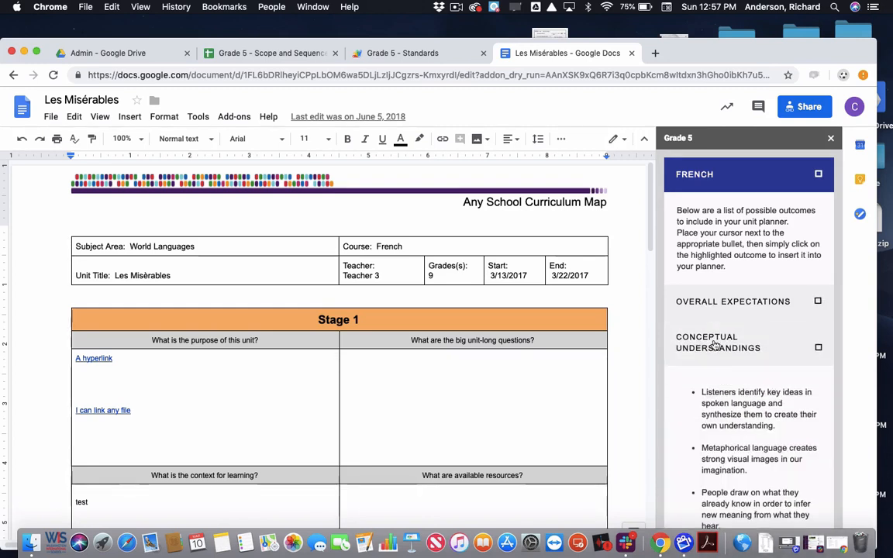
click(714, 343)
click(711, 382)
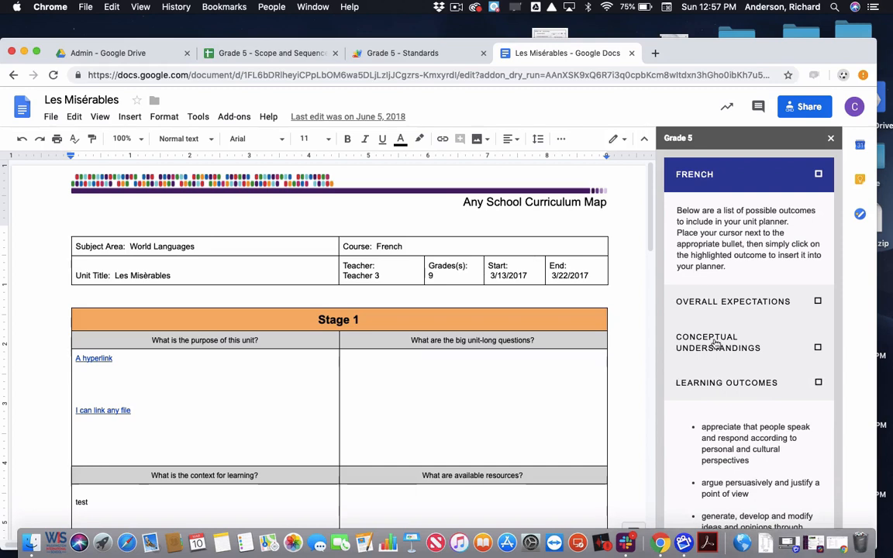
click(689, 382)
click(713, 343)
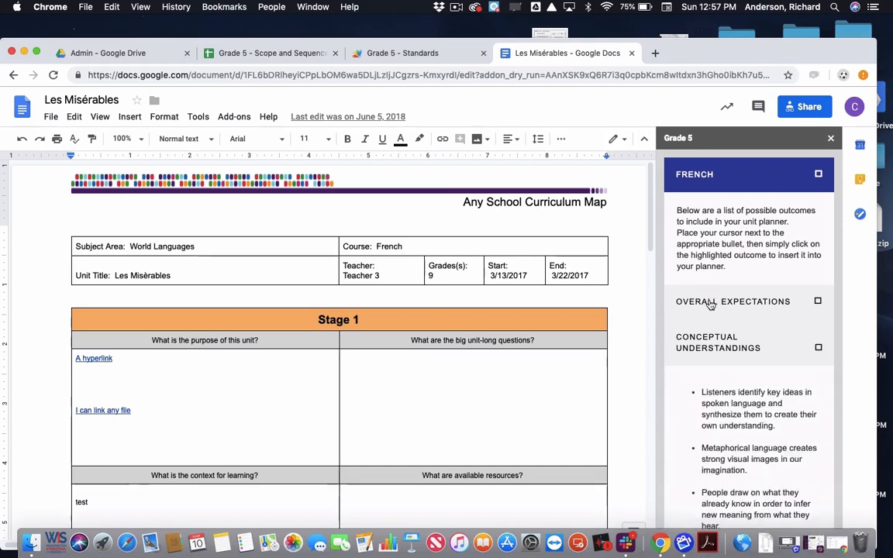
click(709, 303)
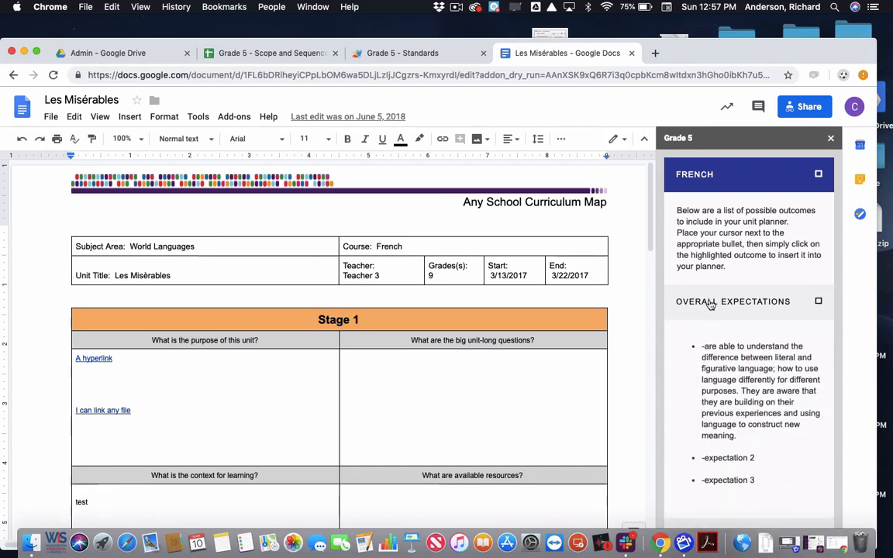
click(830, 138)
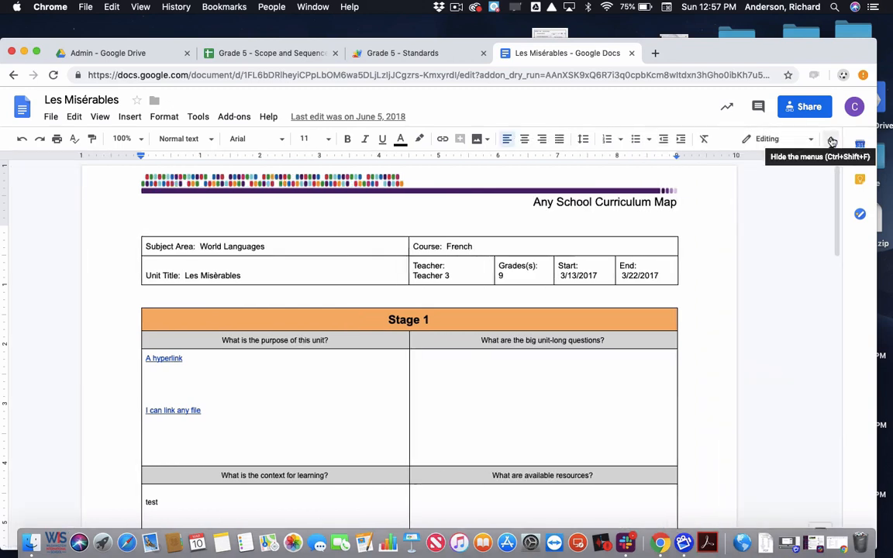
click(439, 62)
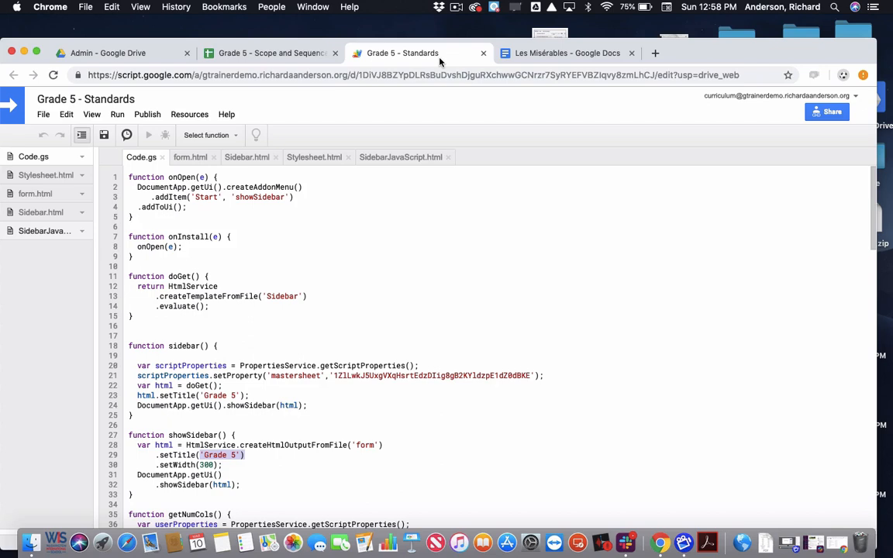